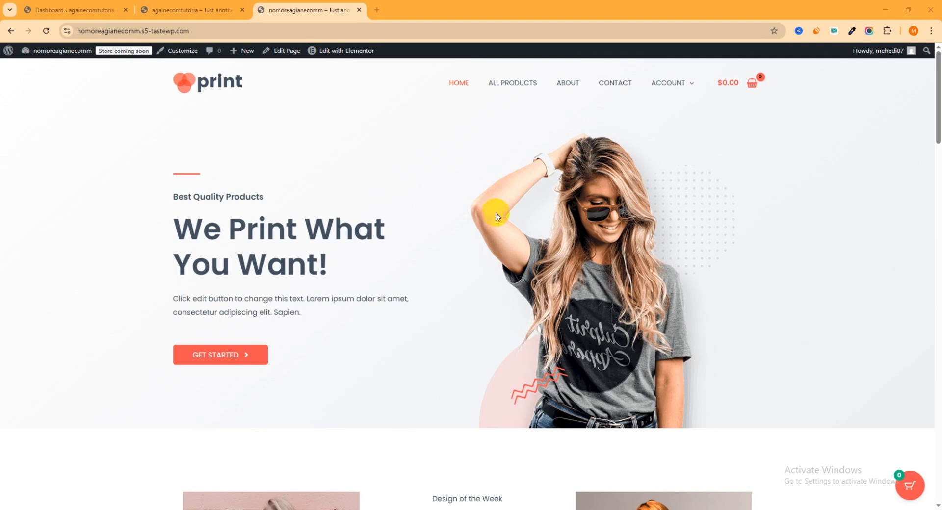
# - Open the demo store's All Products page and examine the discount and sale badges on the products
pyautogui.click(517, 88)
pyautogui.scroll(-1, 589, 219)
pyautogui.scroll(-2, 591, 219)
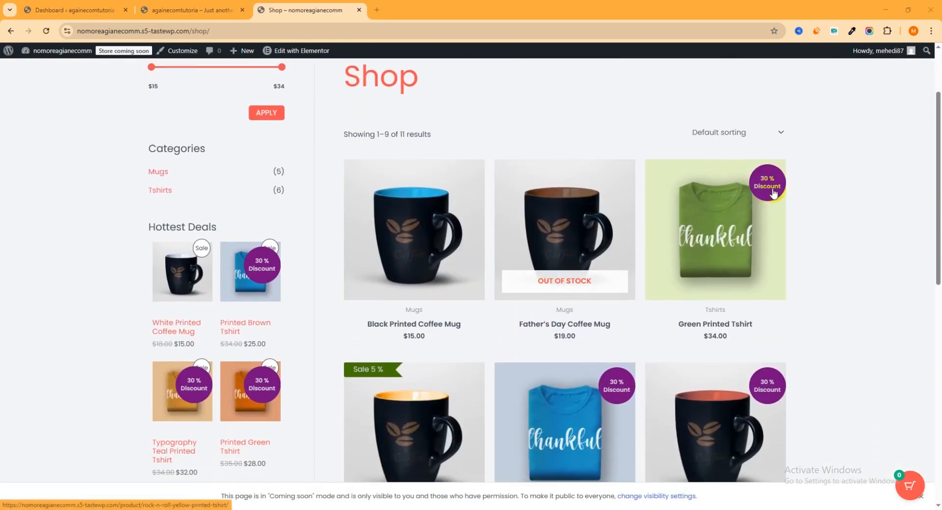
pyautogui.scroll(-3, 772, 193)
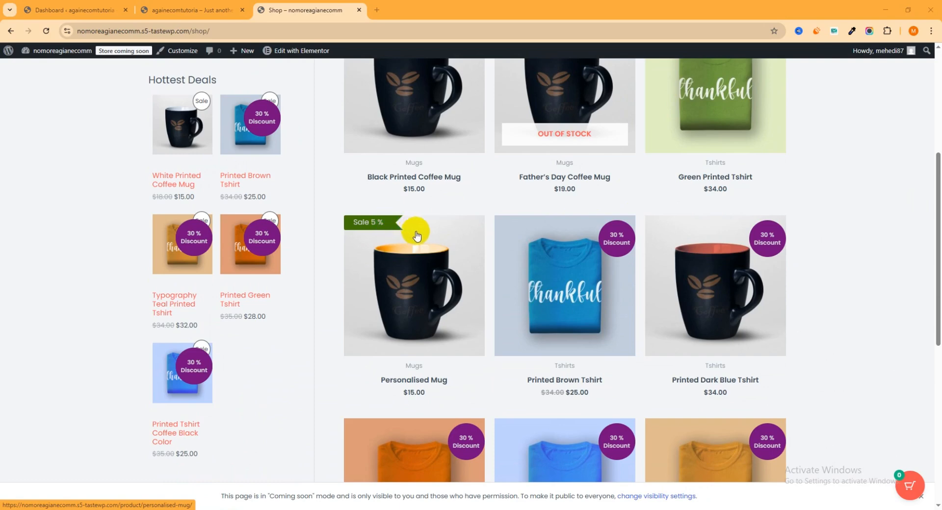
pyautogui.scroll(-1, 432, 240)
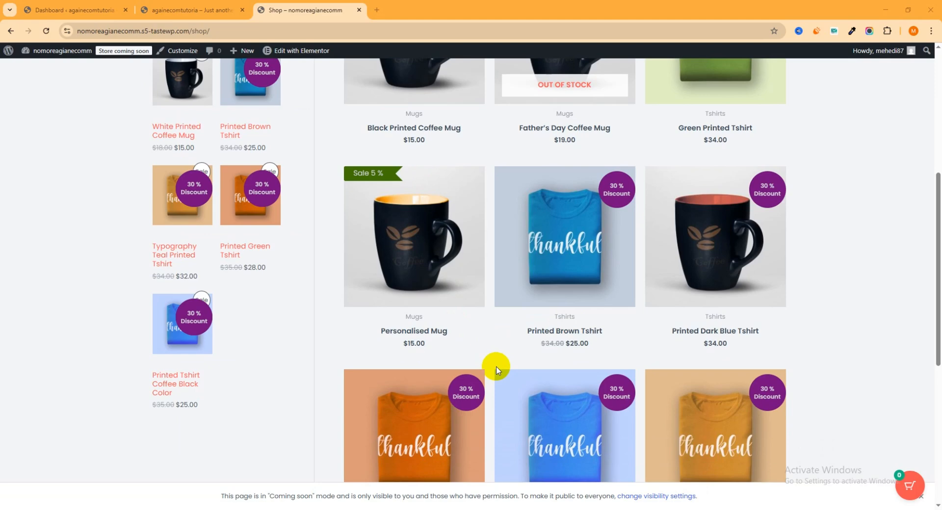
pyautogui.scroll(4, 495, 368)
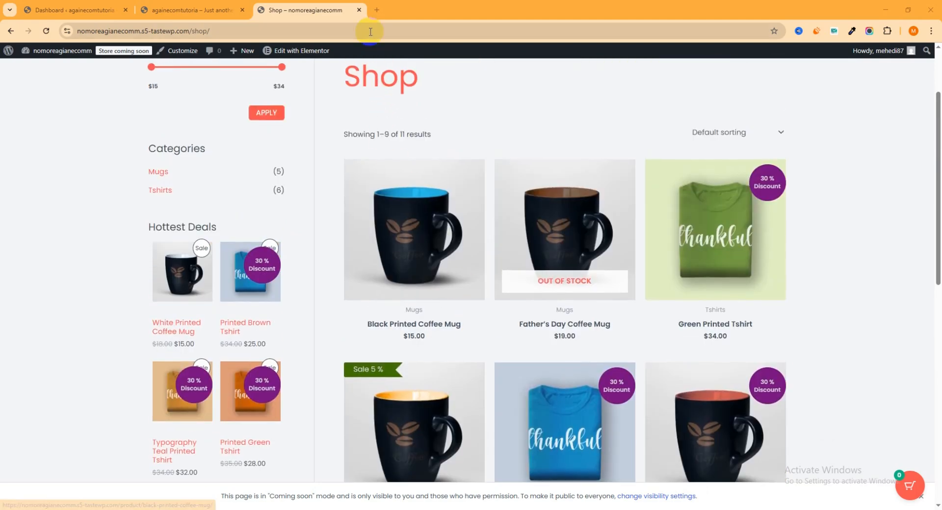
# - Close the demo store page and look over the againecomtutoria storefront homepage down to its promotional banners
pyautogui.click(360, 10)
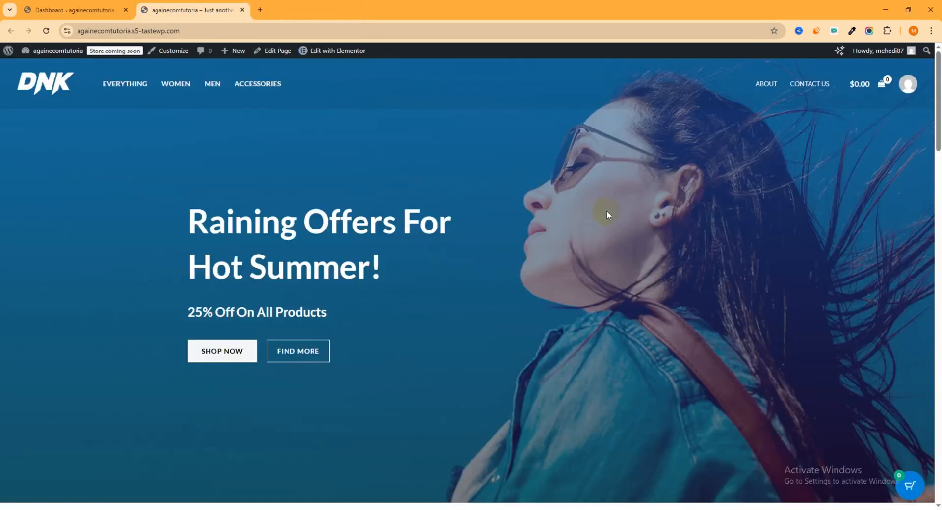
pyautogui.scroll(-6, 608, 215)
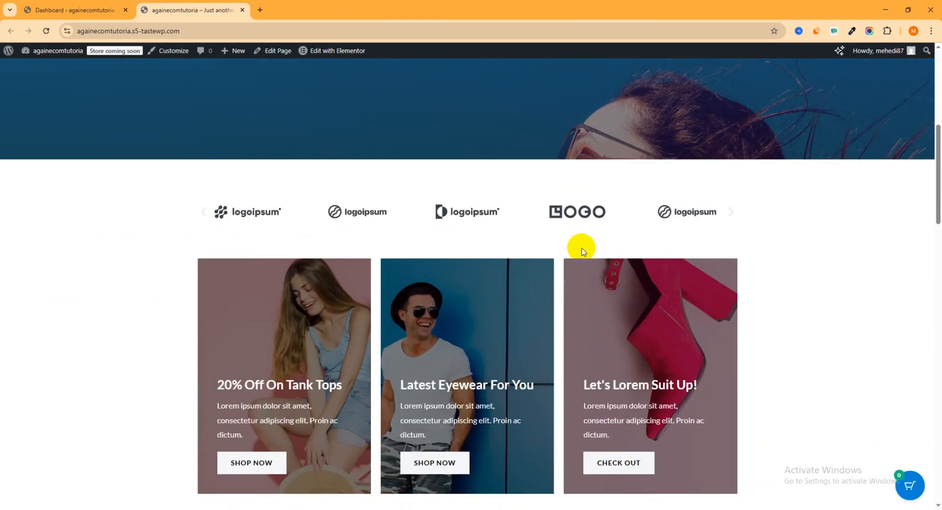
pyautogui.scroll(-3, 579, 255)
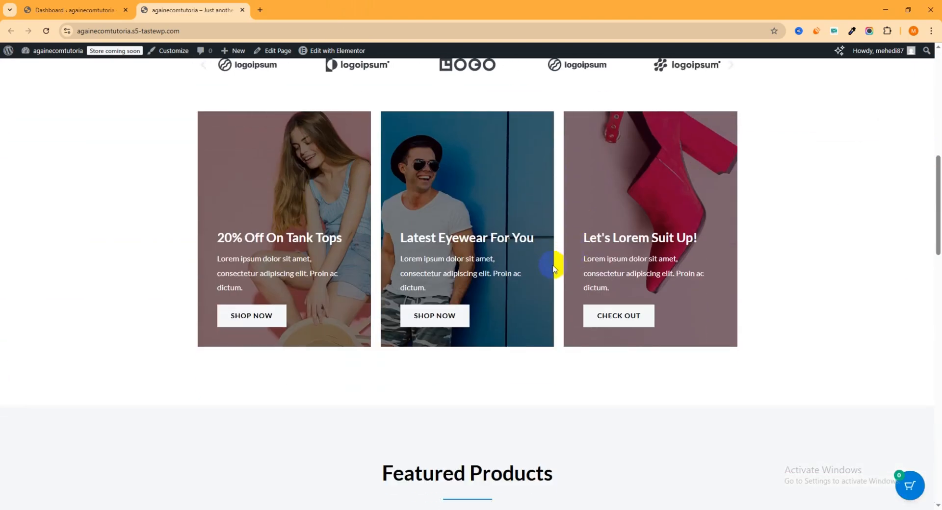
# - Go to adding a new plugin in the againecomtutoria WordPress dashboard and search for "Product labels for woocommerce"
pyautogui.click(94, 10)
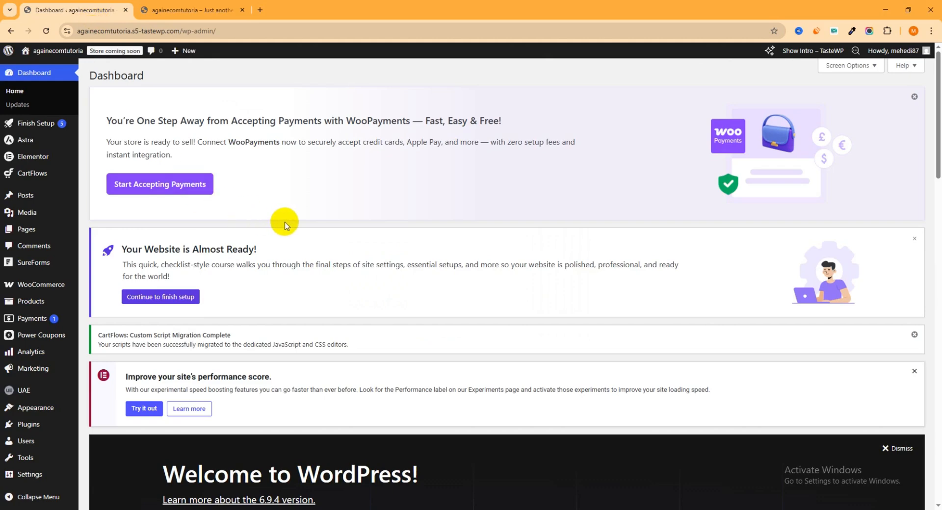
pyautogui.moveTo(37, 429)
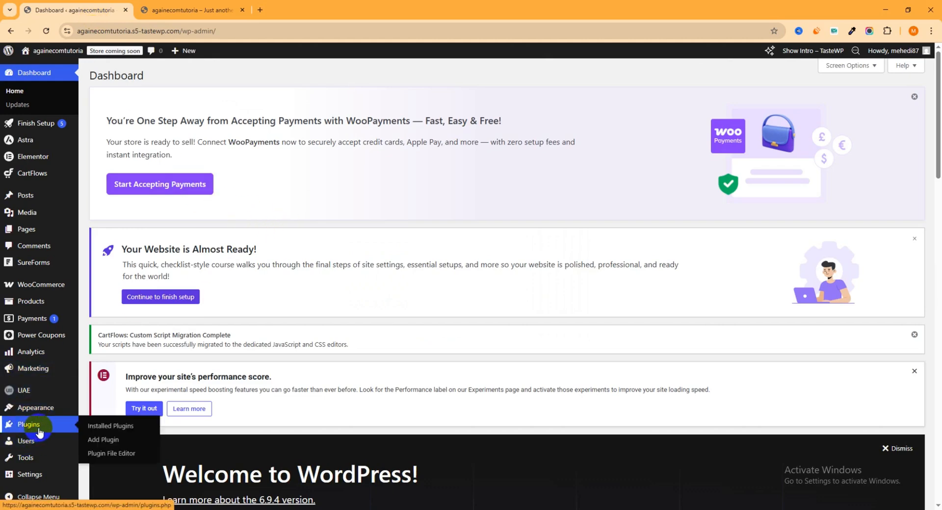
pyautogui.click(115, 442)
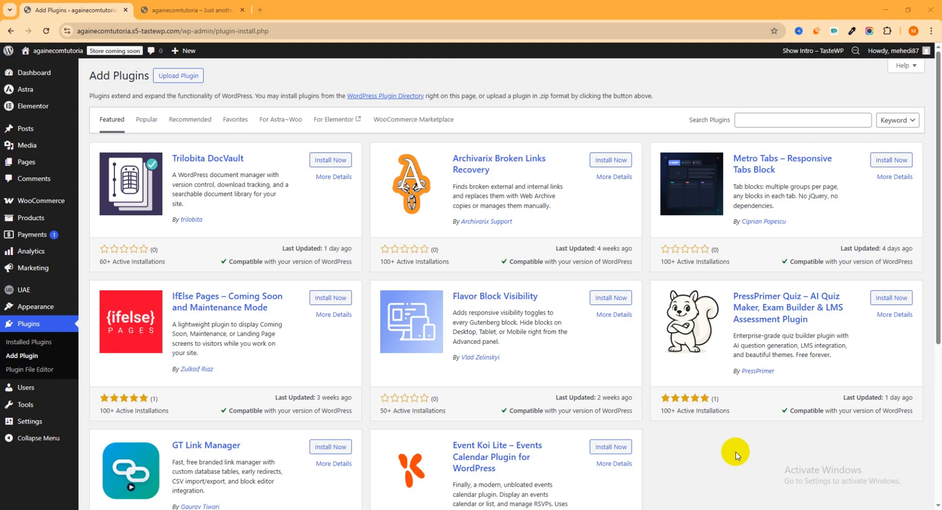
pyautogui.click(768, 121)
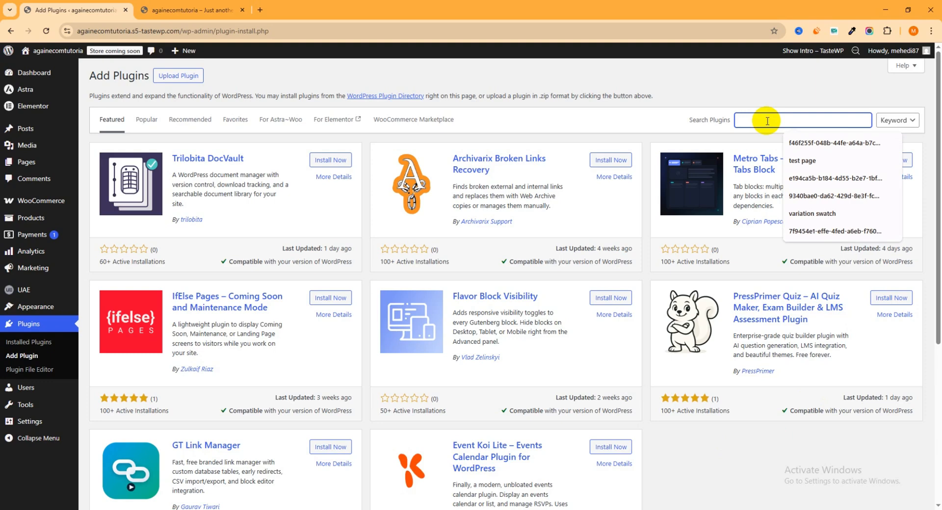
pyautogui.write('Product labels for woocommerce')
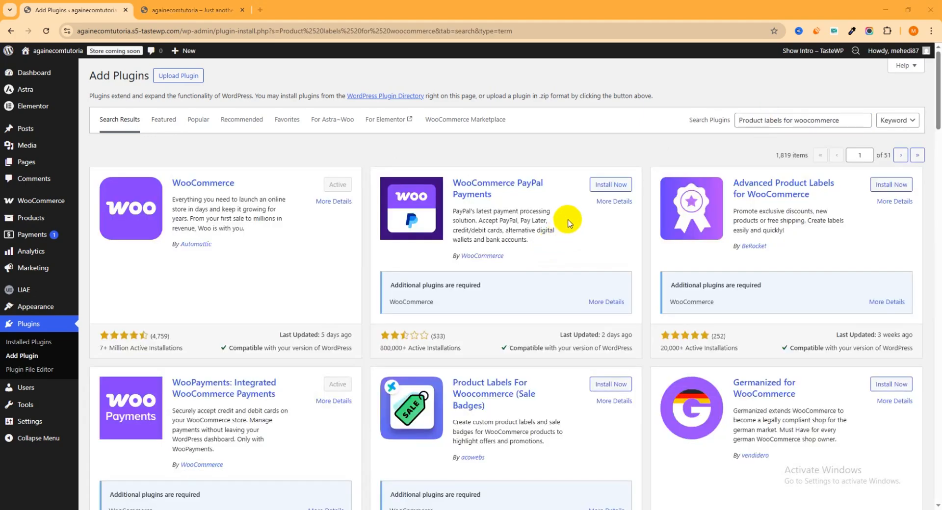
# - Install and activate the Product Labels For Woocommerce (Sale Badges) plugin by acowebs
pyautogui.scroll(-2, 568, 223)
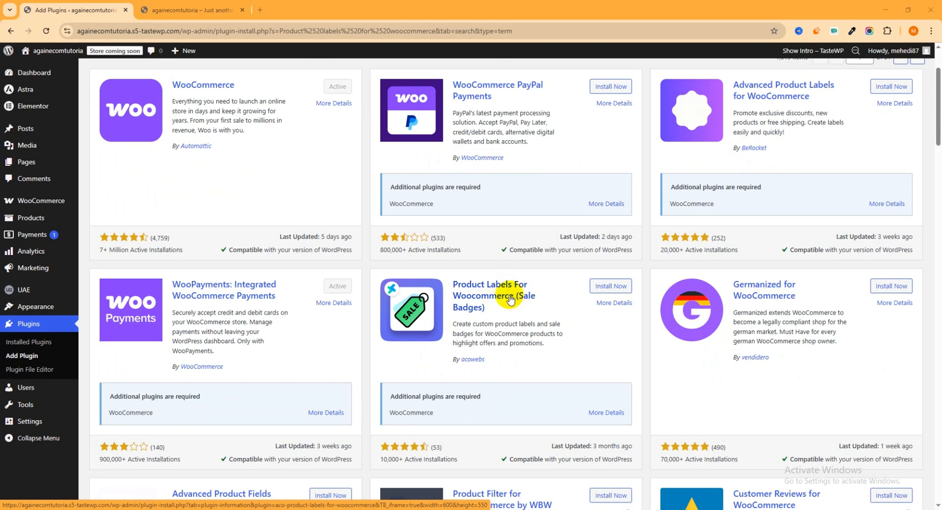
pyautogui.click(617, 292)
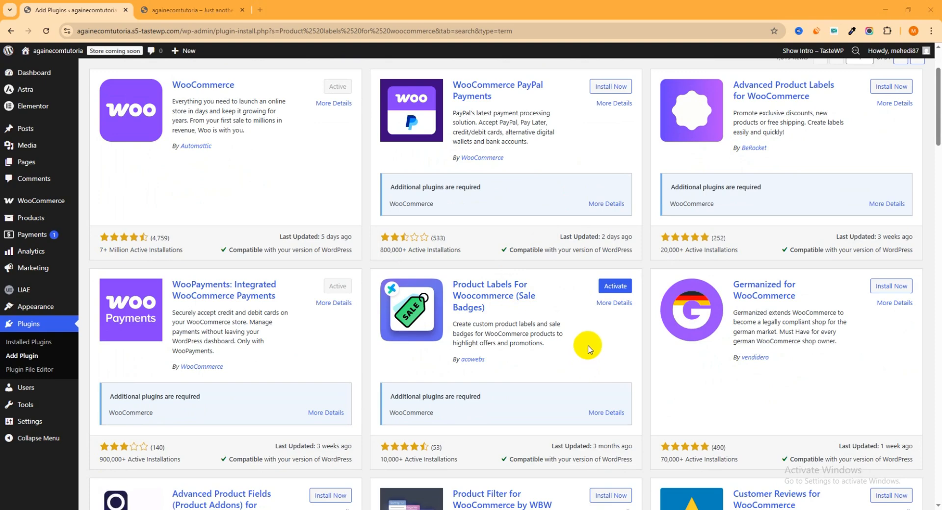
pyautogui.click(620, 293)
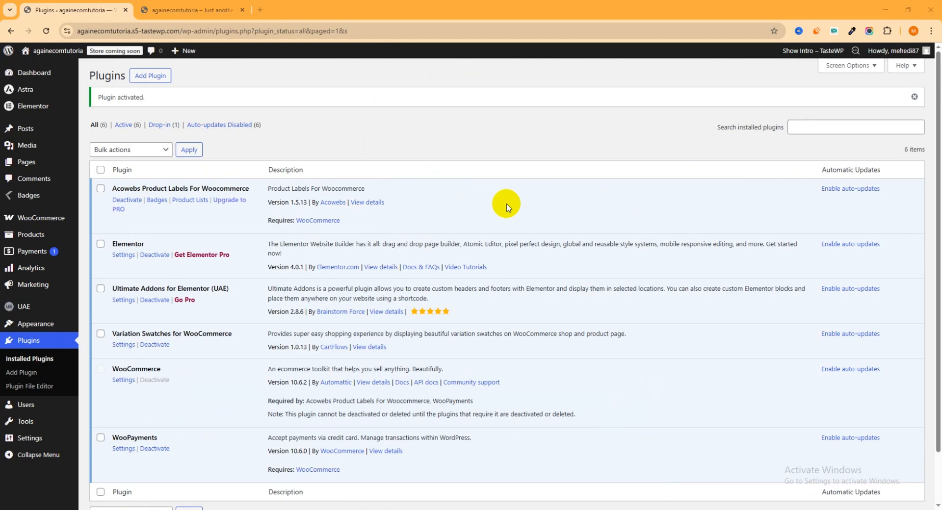
# - Open the Badges page of the Acowebs Product Labels plugin and view its list of product labels
pyautogui.moveTo(37, 202)
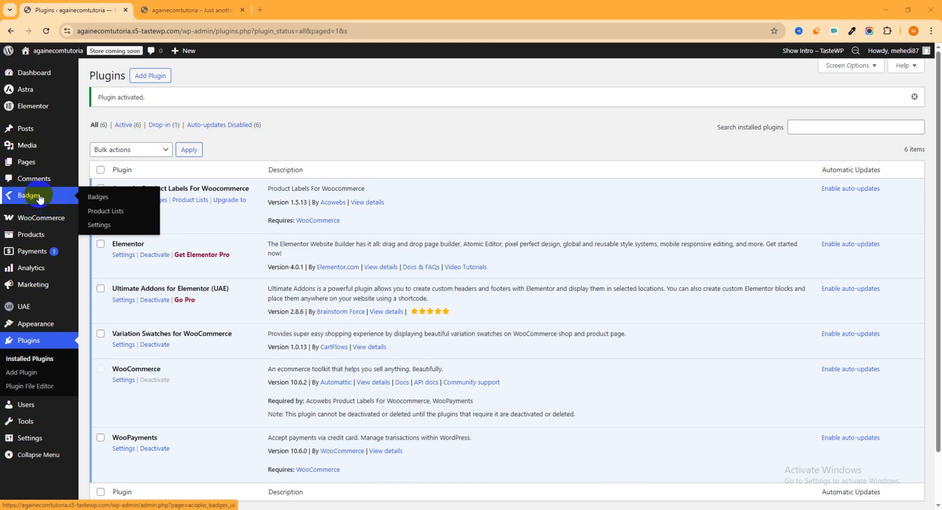
pyautogui.click(92, 227)
pyautogui.click(157, 202)
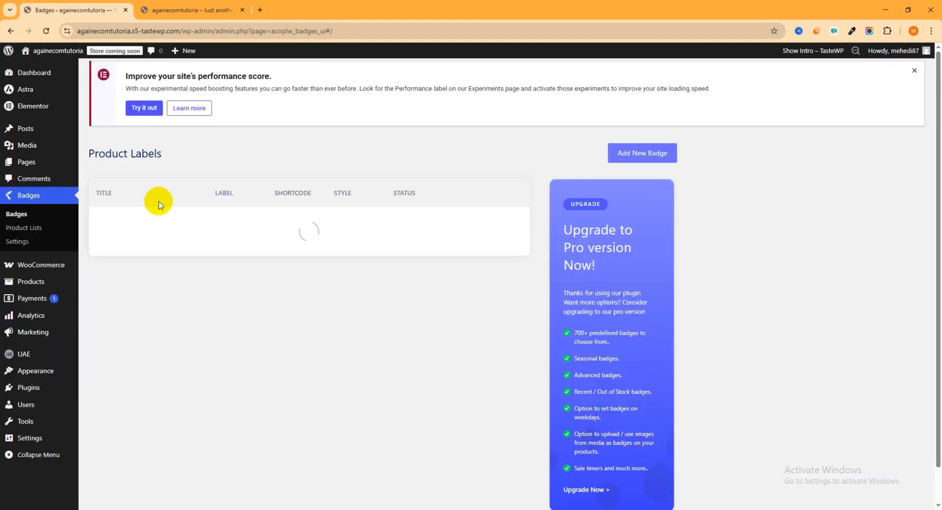
pyautogui.click(60, 215)
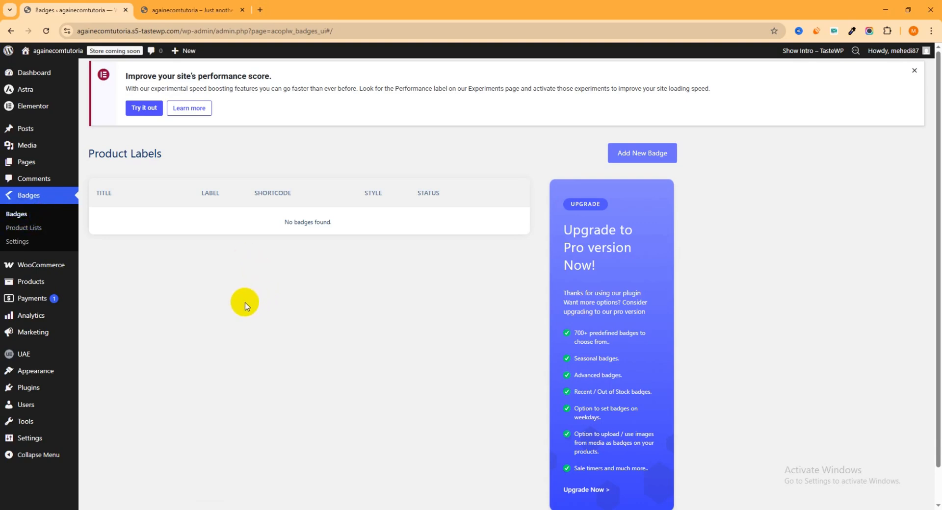
# - Add a new product list in the Badges plugin and name it "20 Percent Discount"
pyautogui.click(19, 232)
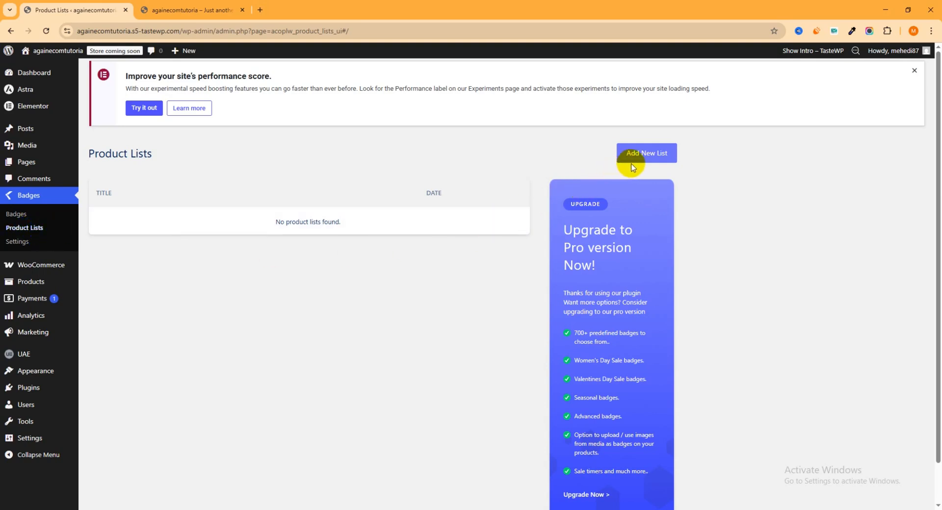
pyautogui.click(649, 156)
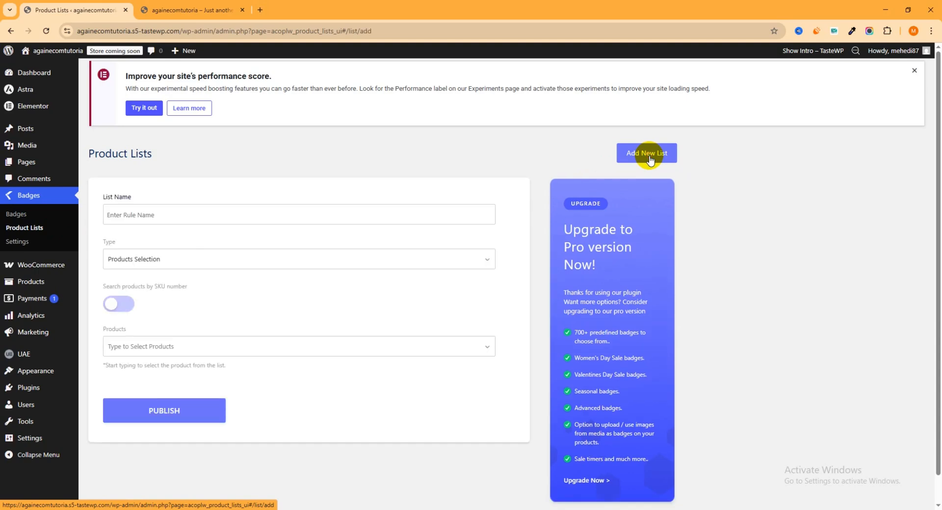
pyautogui.click(178, 216)
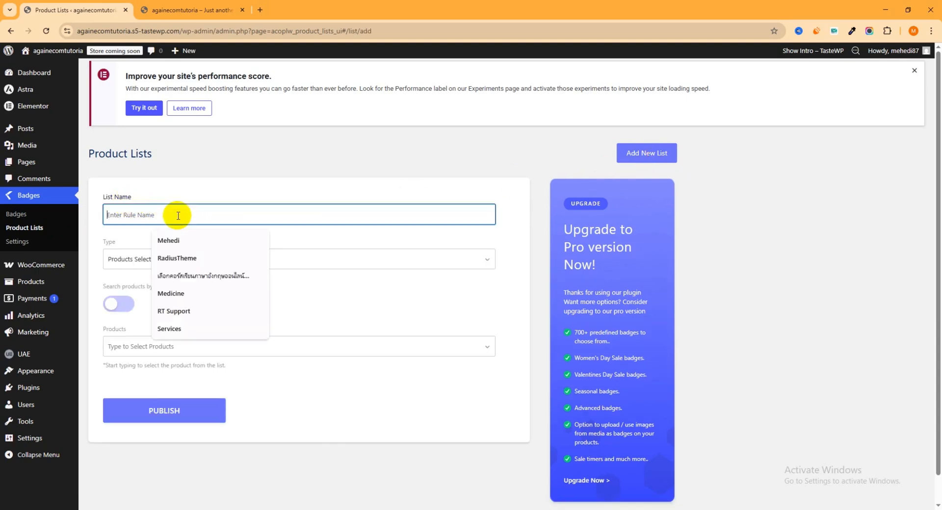
pyautogui.click(161, 237)
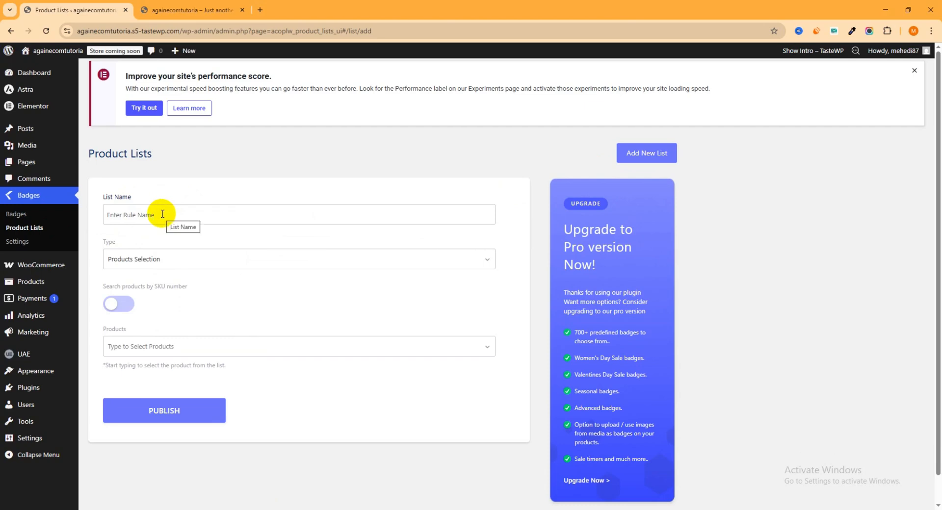
pyautogui.click(156, 214)
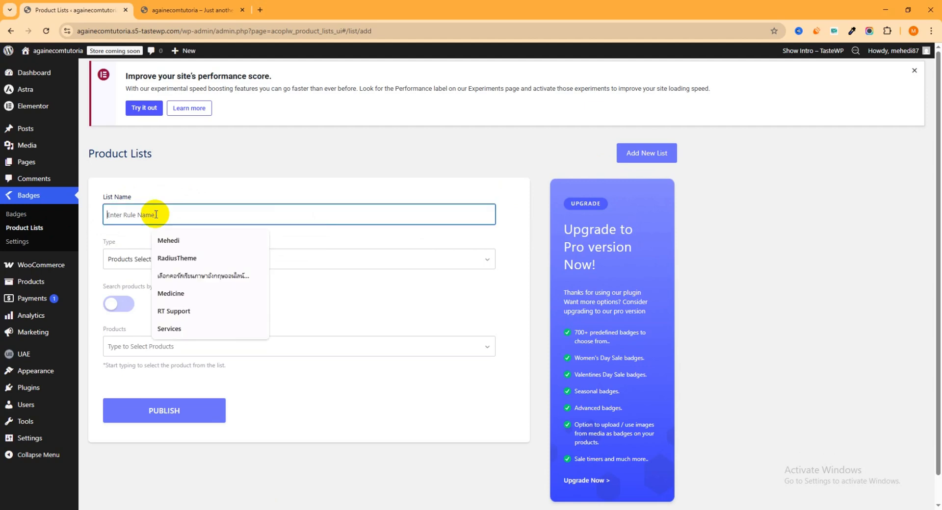
pyautogui.write('20 Percent Discount')
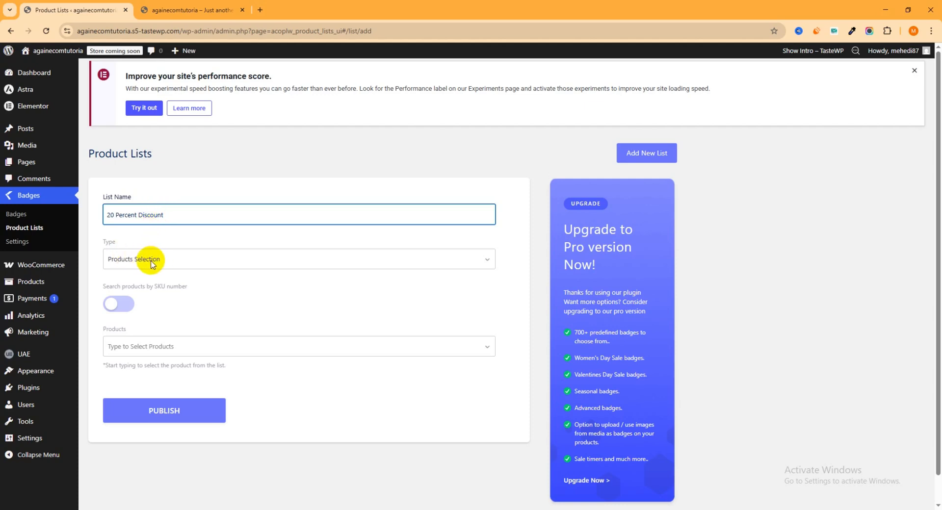
# - Switch the list's type to Categories / Tags Selection to view its options, and return it to Products Selection
pyautogui.click(486, 259)
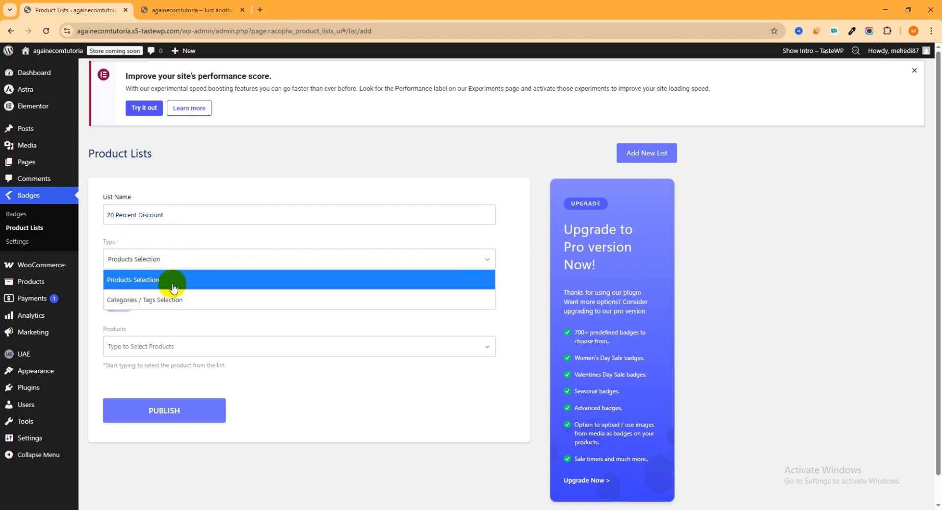
pyautogui.click(712, 231)
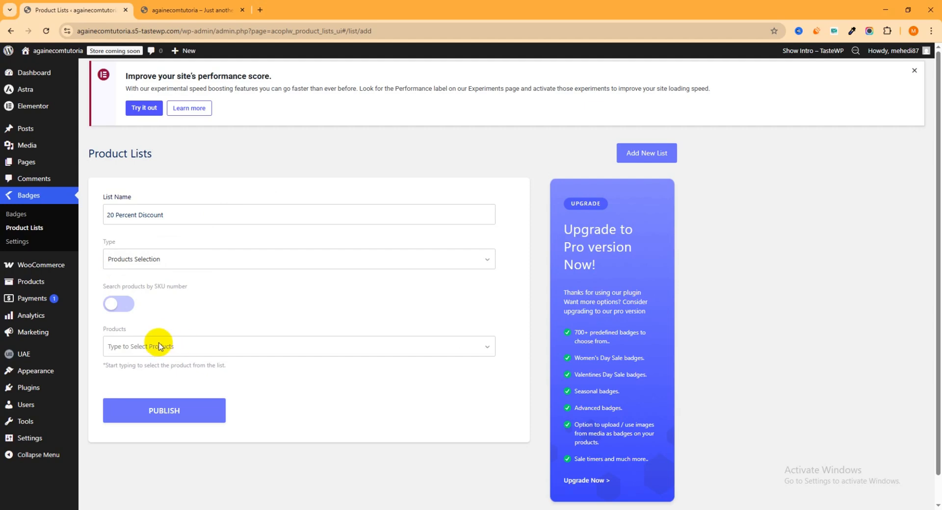
pyautogui.click(307, 265)
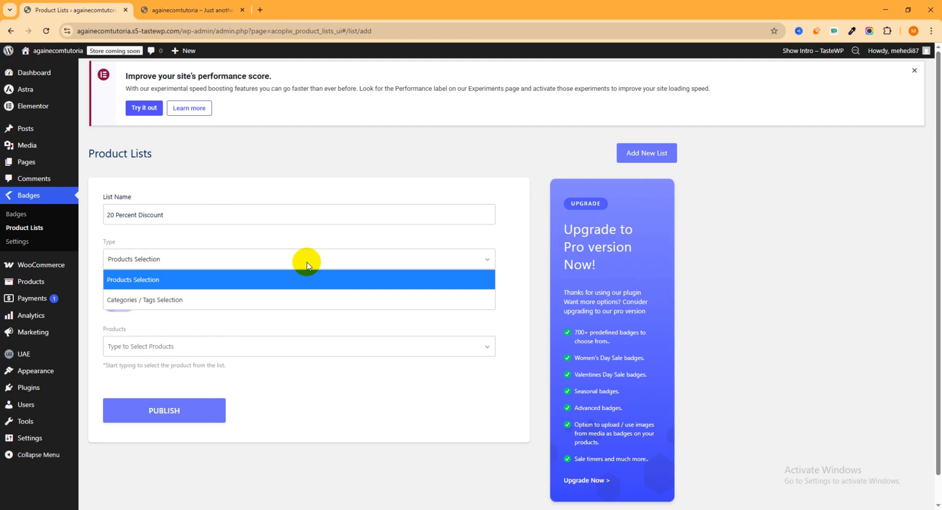
pyautogui.click(149, 306)
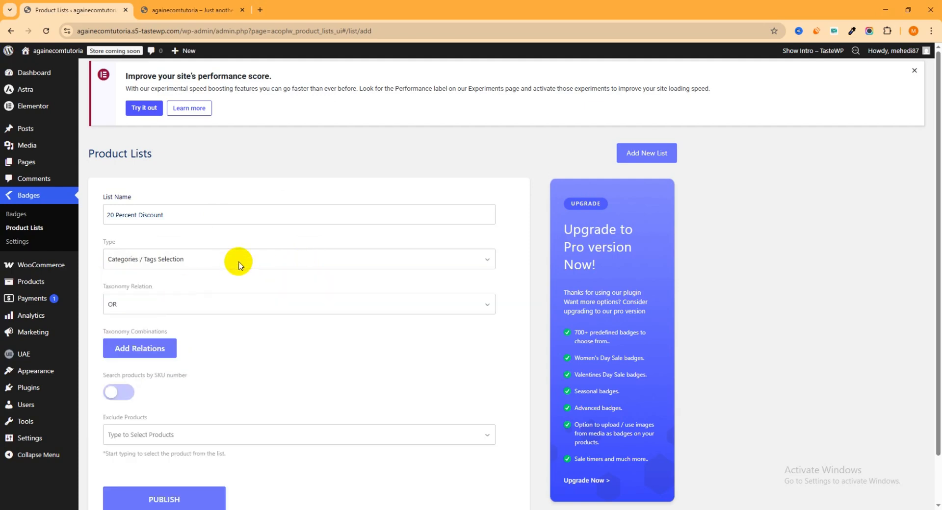
pyautogui.click(192, 266)
pyautogui.click(158, 280)
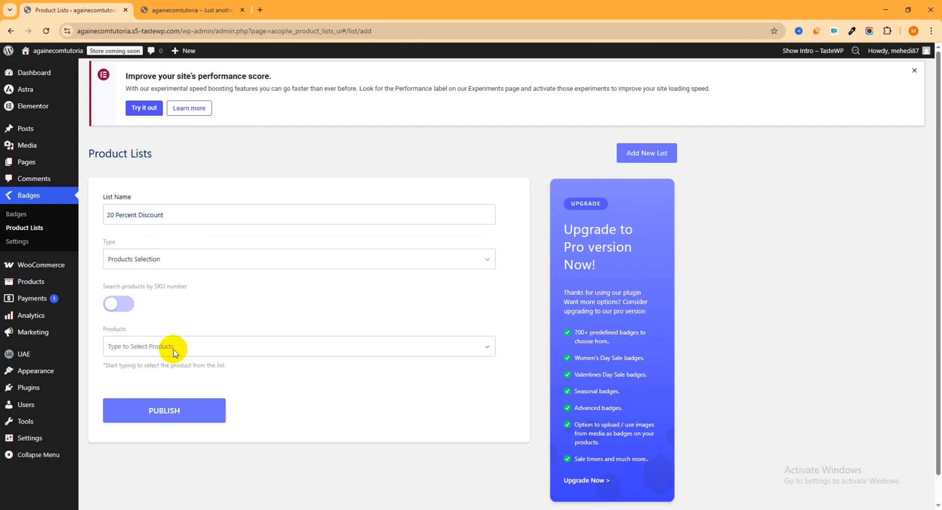
# - Copy the product name "Dark Brown Jeans" from the Featured Products section of the store's home page
pyautogui.click(197, 10)
pyautogui.scroll(-5, 544, 272)
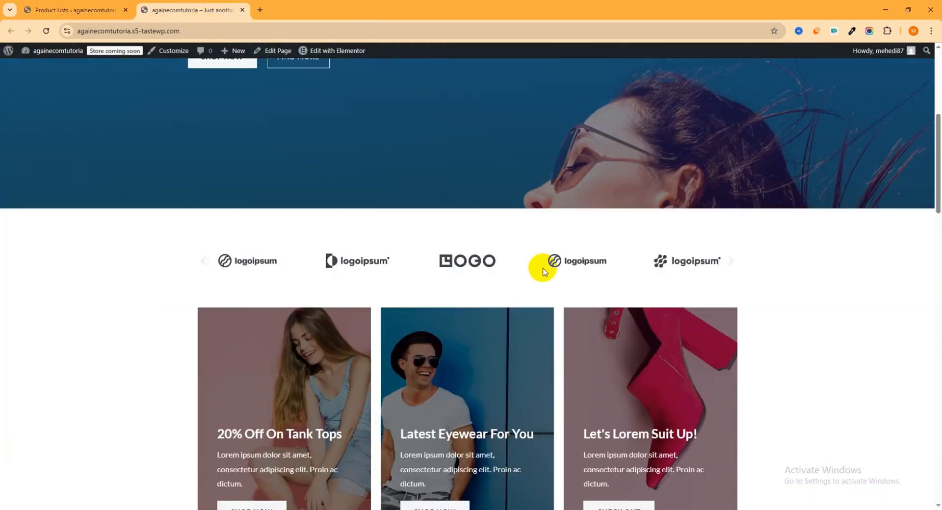
pyautogui.scroll(-12, 542, 271)
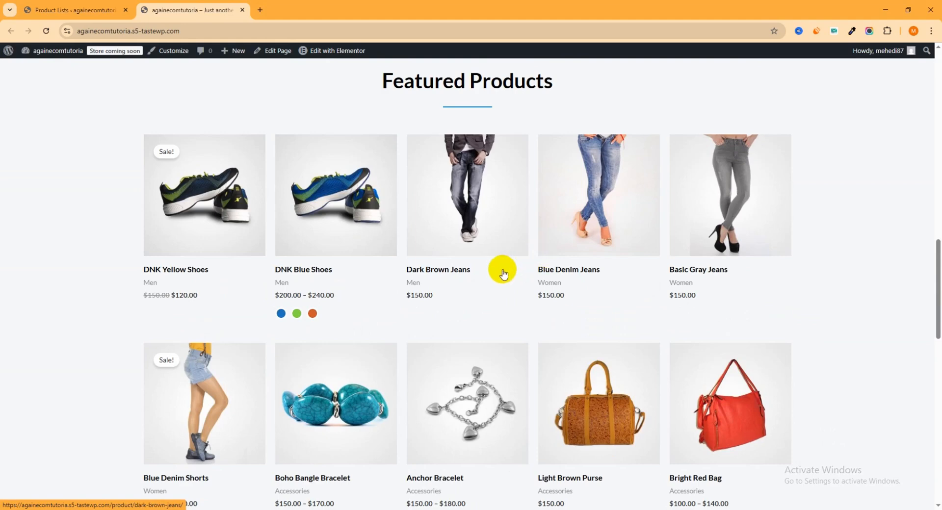
pyautogui.moveTo(399, 267); pyautogui.dragTo(418, 268)
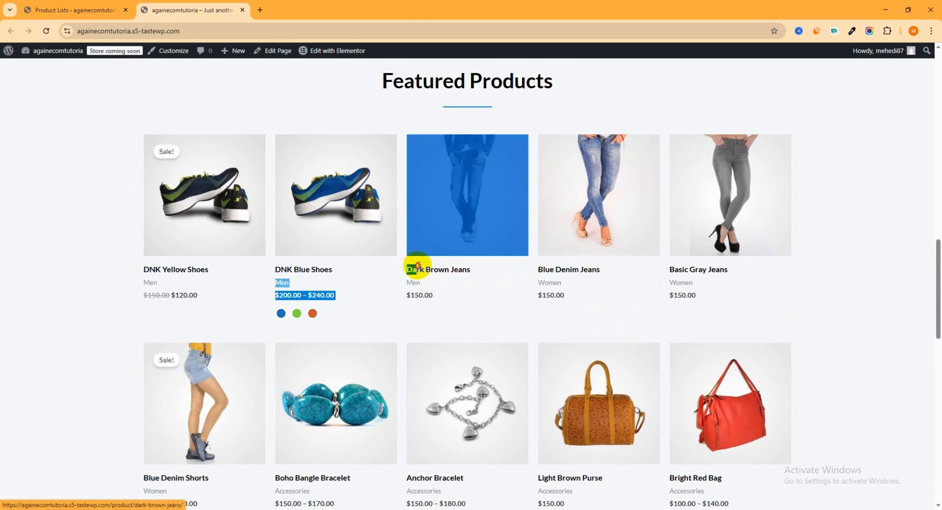
pyautogui.click(857, 239)
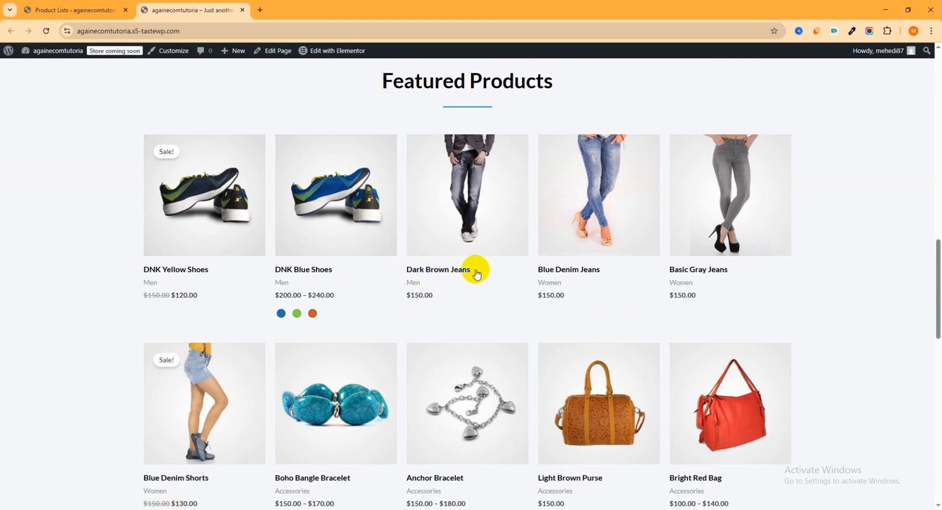
pyautogui.moveTo(476, 273)
pyautogui.mouseDown()
pyautogui.moveTo(395, 269)
pyautogui.moveTo(475, 275)
pyautogui.mouseUp()
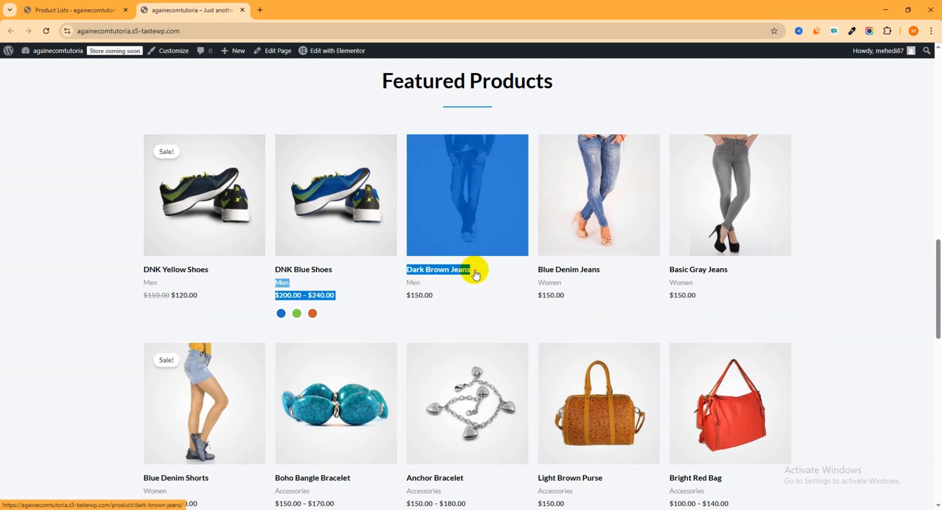
# - Add Dark Brown Jeans to the products of the "20 Percent Discount" list and publish the list
pyautogui.click(72, 10)
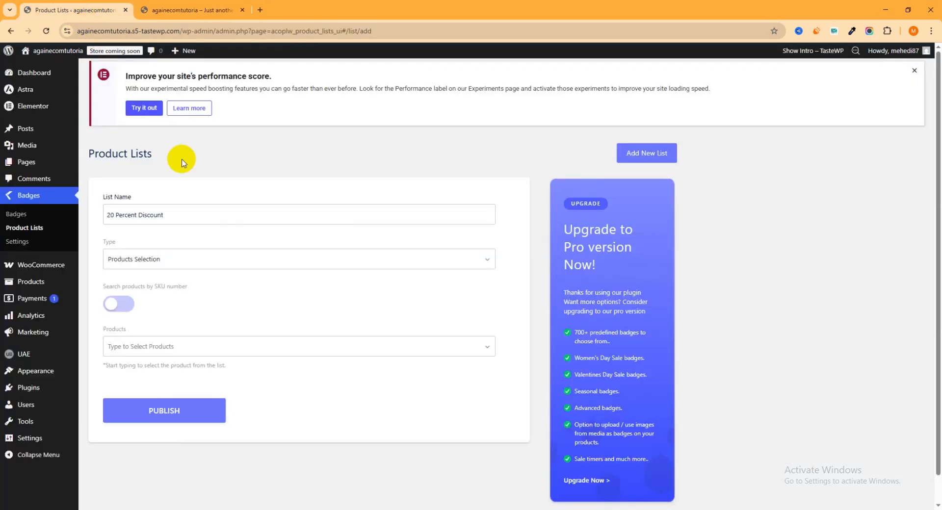
pyautogui.click(146, 348)
pyautogui.write('Men $200.00 – $240.00Price range: $200.00 through $240.00 Dark Brown Jeans Dark Brown Jeans')
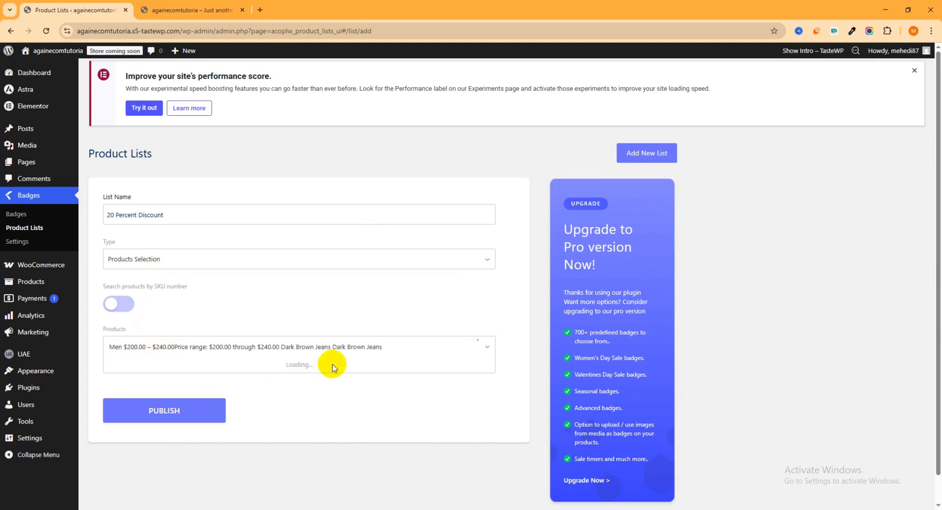
pyautogui.moveTo(332, 347); pyautogui.dragTo(40, 333)
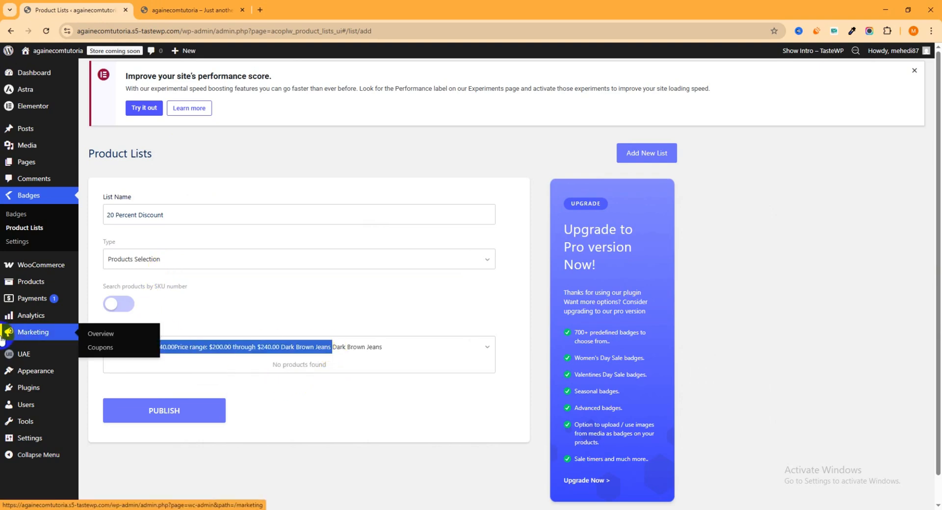
pyautogui.press('BackSpace')
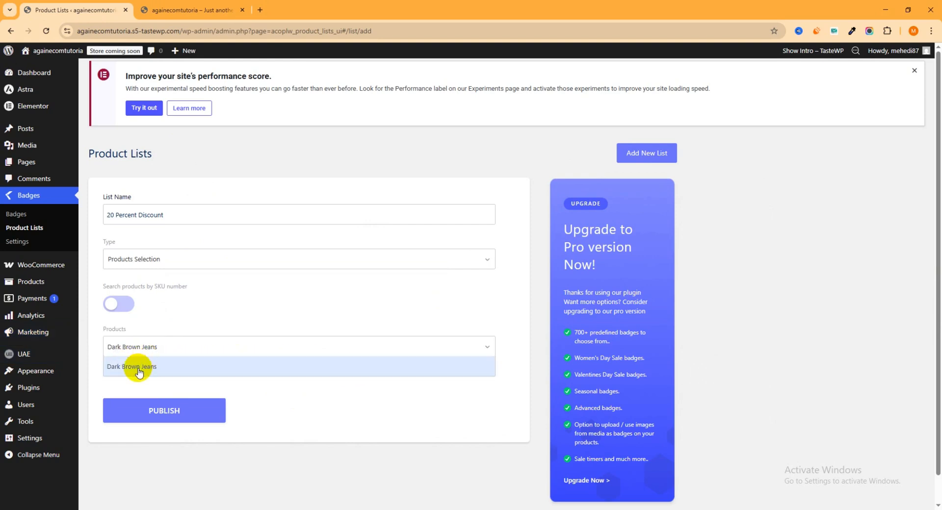
pyautogui.click(150, 367)
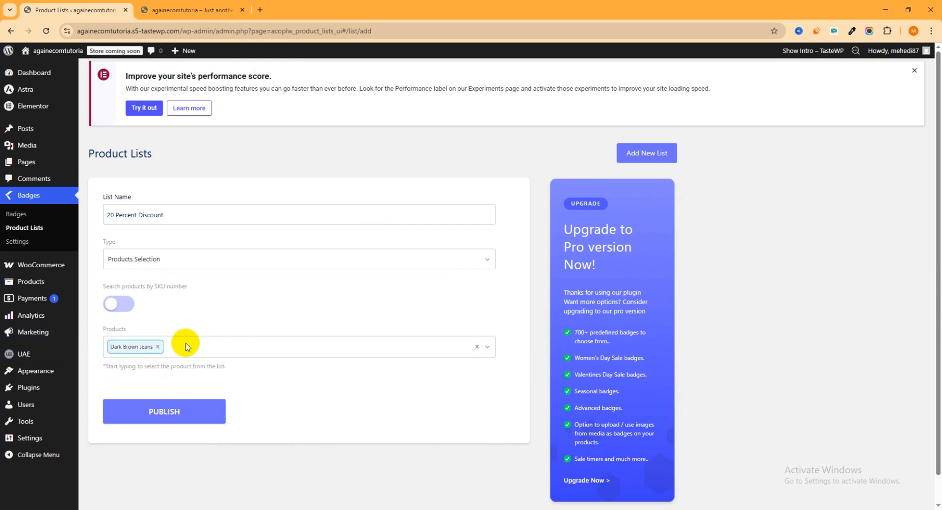
pyautogui.click(180, 414)
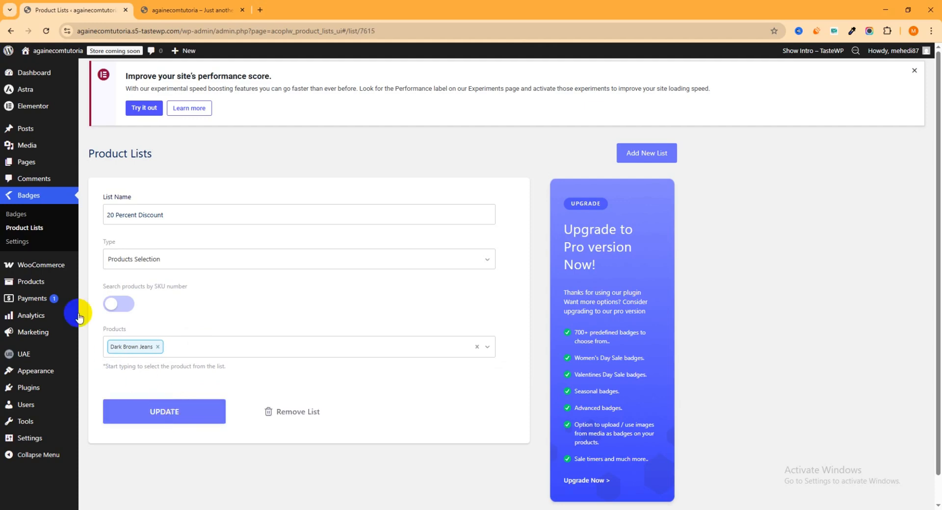
# - Add a new product badge and title it "20 Percent Discount"
pyautogui.click(21, 216)
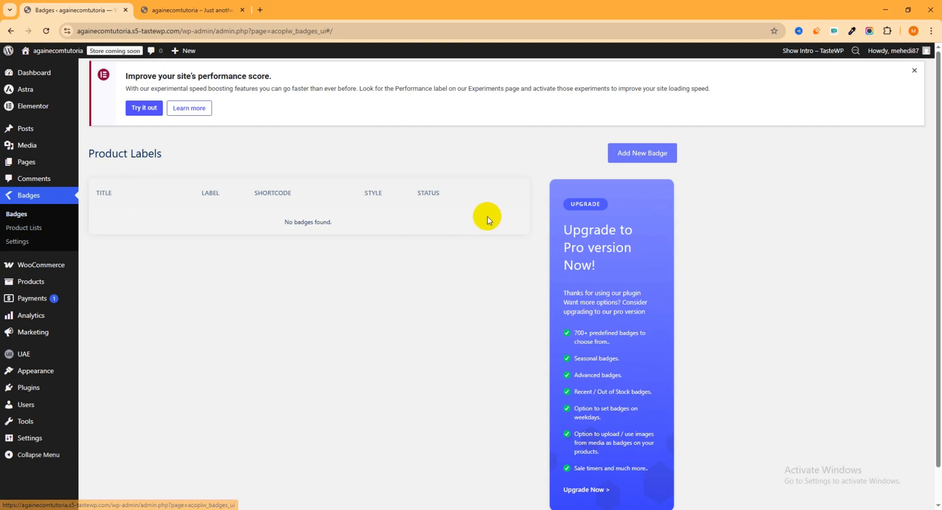
pyautogui.click(641, 156)
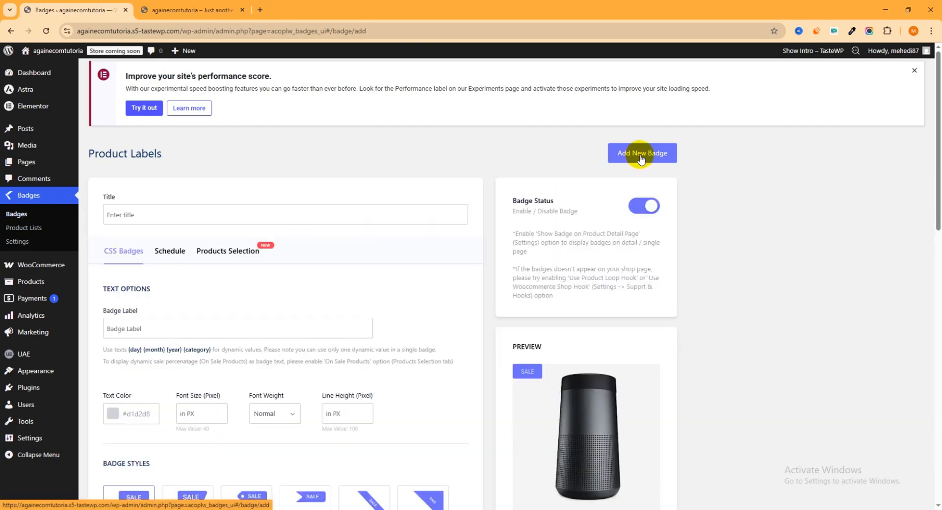
pyautogui.click(140, 213)
pyautogui.click(186, 258)
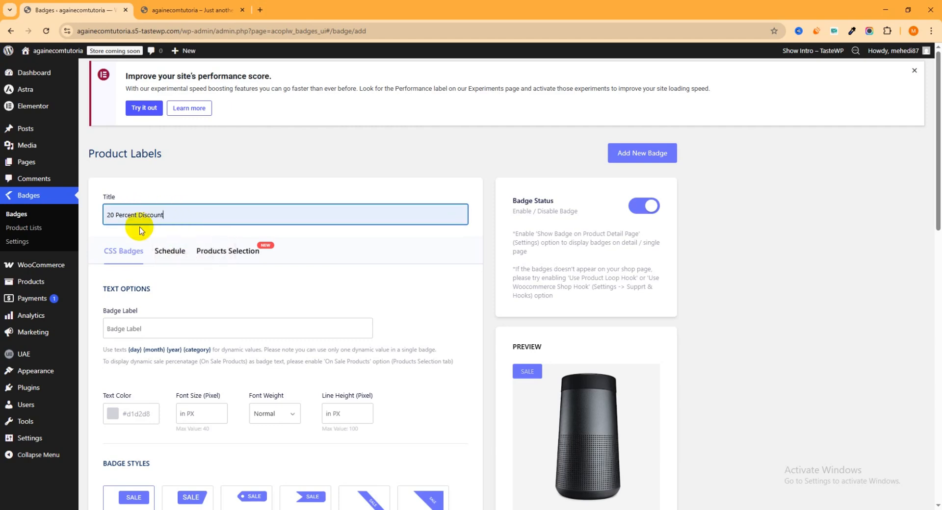
pyautogui.moveTo(193, 214); pyautogui.dragTo(92, 214)
pyautogui.click(202, 176)
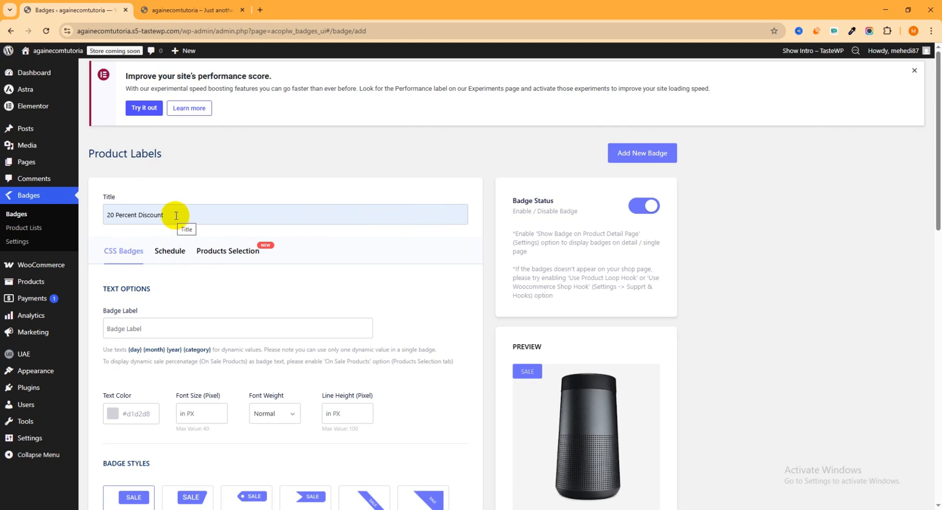
pyautogui.moveTo(178, 214); pyautogui.dragTo(49, 212)
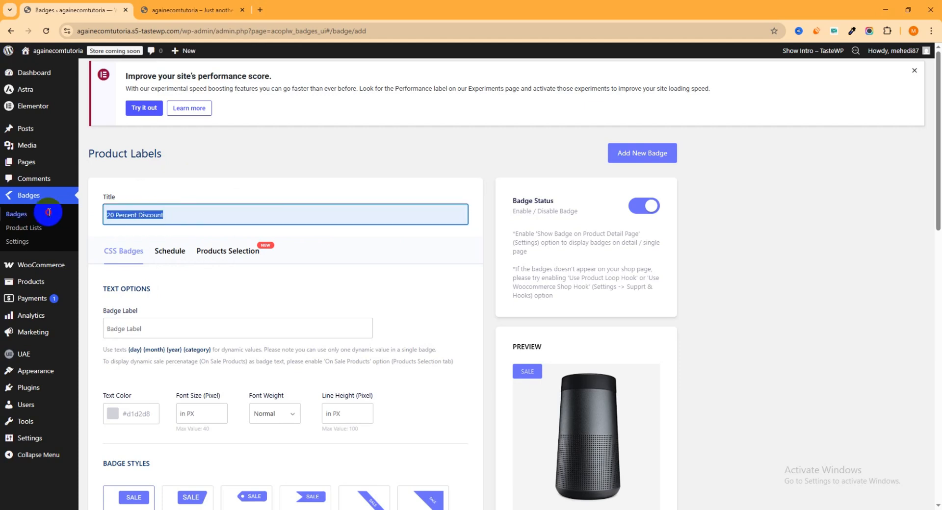
# - Set the badge label text to "20 % Discount"
pyautogui.scroll(-2, 231, 189)
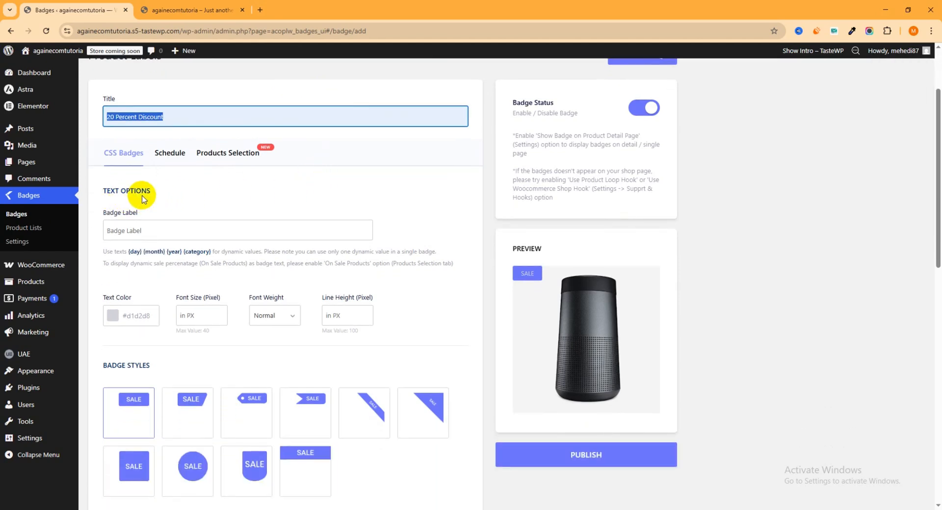
pyautogui.click(143, 228)
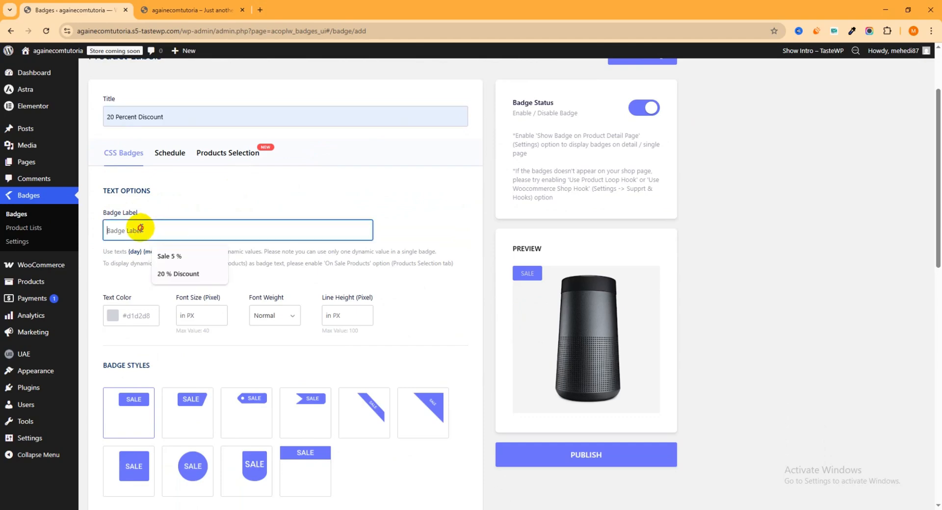
pyautogui.click(169, 273)
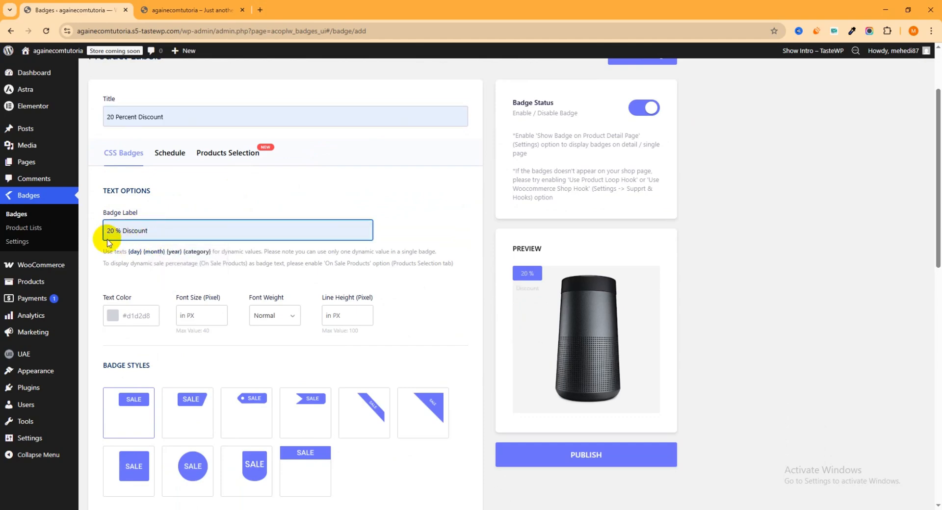
pyautogui.moveTo(162, 230); pyautogui.dragTo(88, 230)
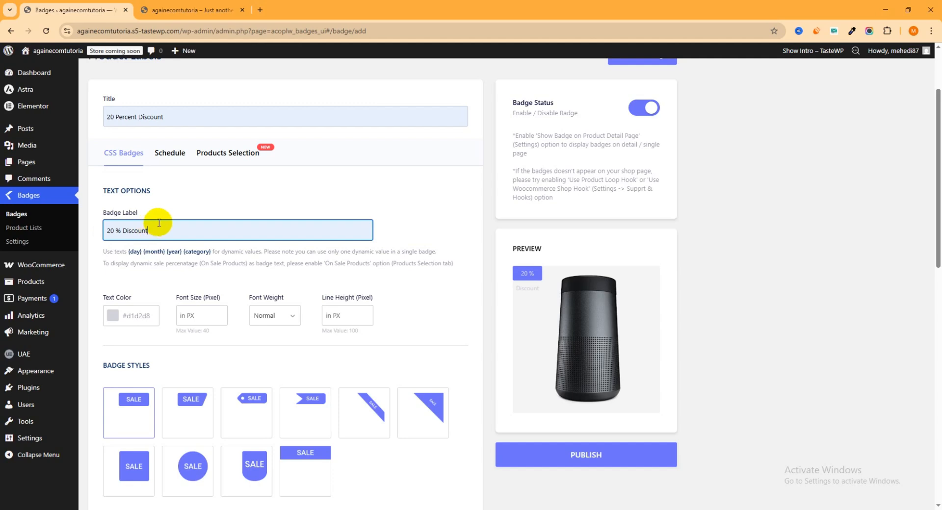
# - Set the badge label's text color to white and its font size to 11 px
pyautogui.scroll(-1, 158, 223)
pyautogui.click(116, 267)
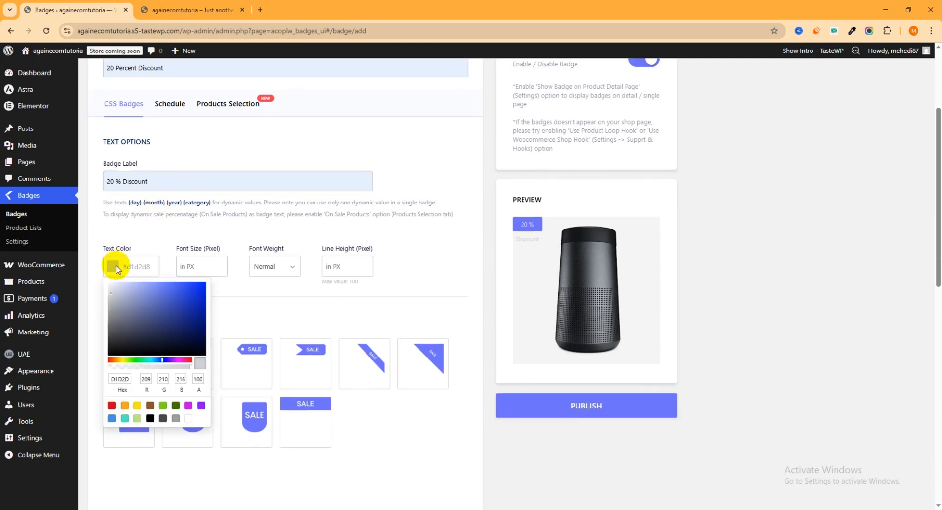
pyautogui.click(190, 420)
pyautogui.click(157, 229)
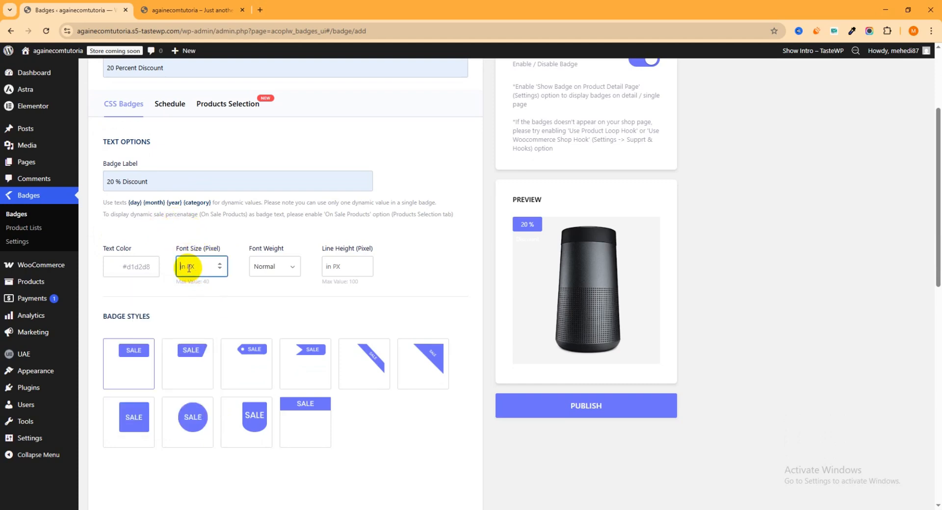
pyautogui.click(189, 268)
pyautogui.write('11')
# - Try several badge styles, including the slanted rectangle and the diagonal ribbon, and choose the circular style
pyautogui.scroll(-2, 215, 262)
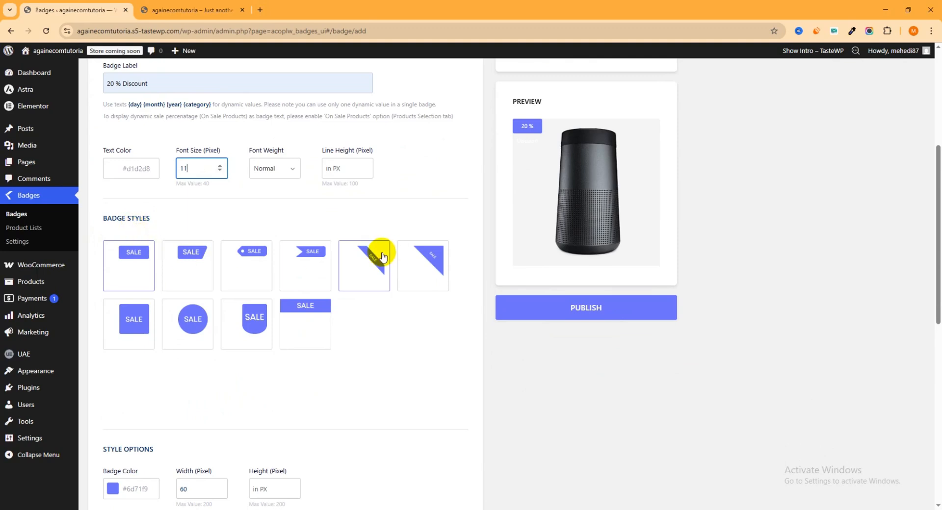
pyautogui.click(189, 272)
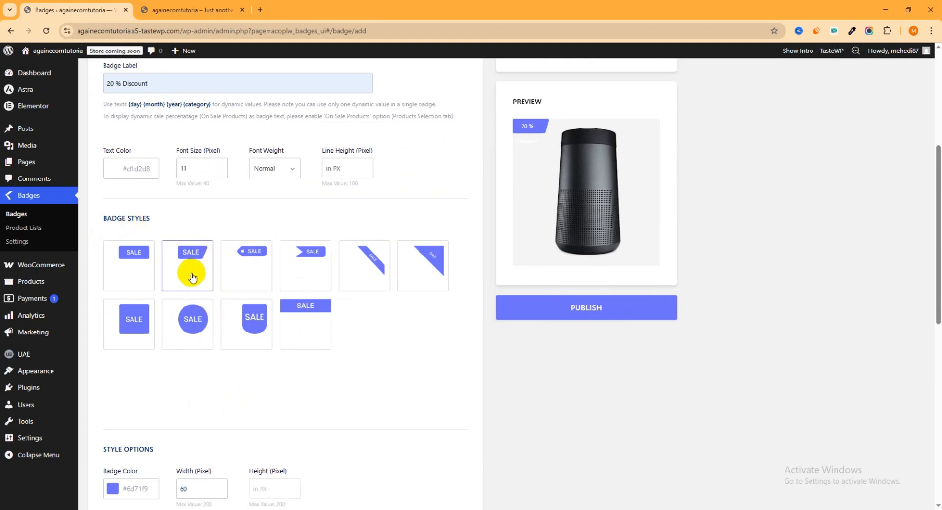
pyautogui.click(255, 270)
pyautogui.click(294, 270)
pyautogui.click(368, 274)
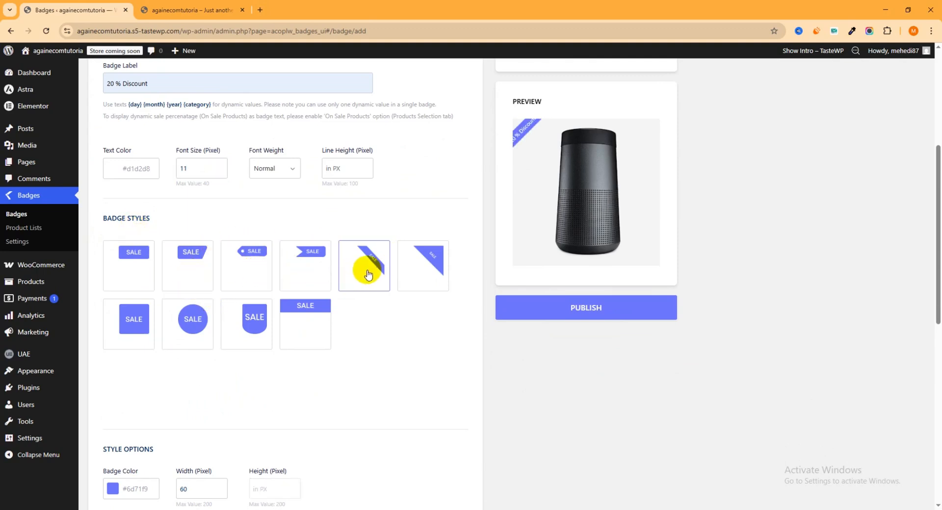
pyautogui.scroll(2, 515, 255)
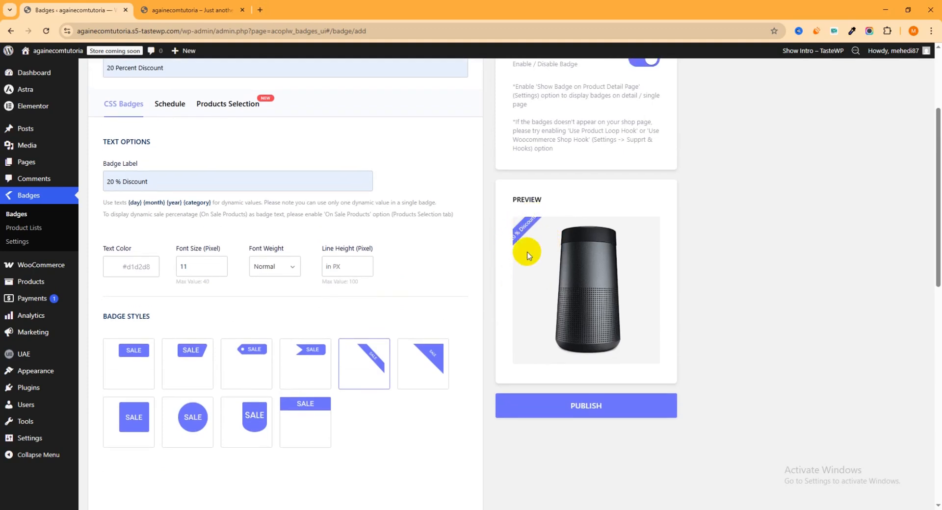
pyautogui.scroll(-2, 285, 314)
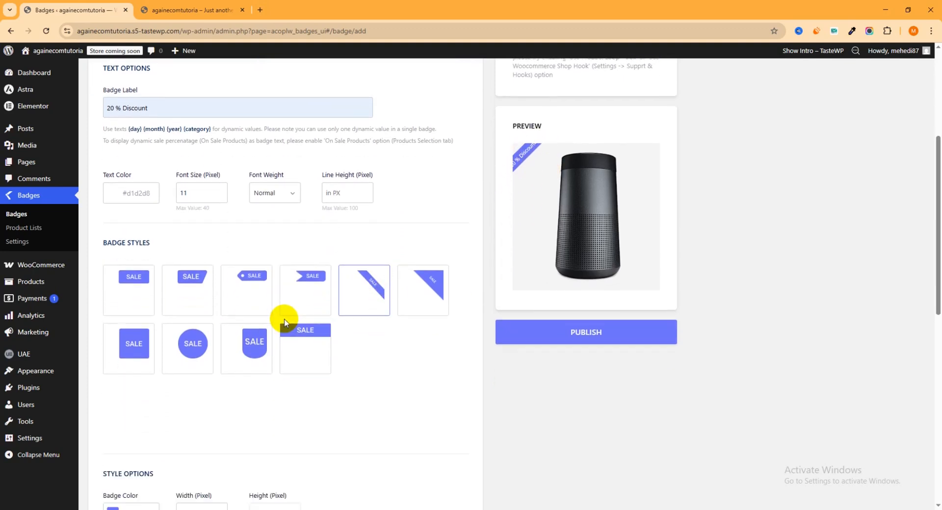
pyautogui.click(192, 320)
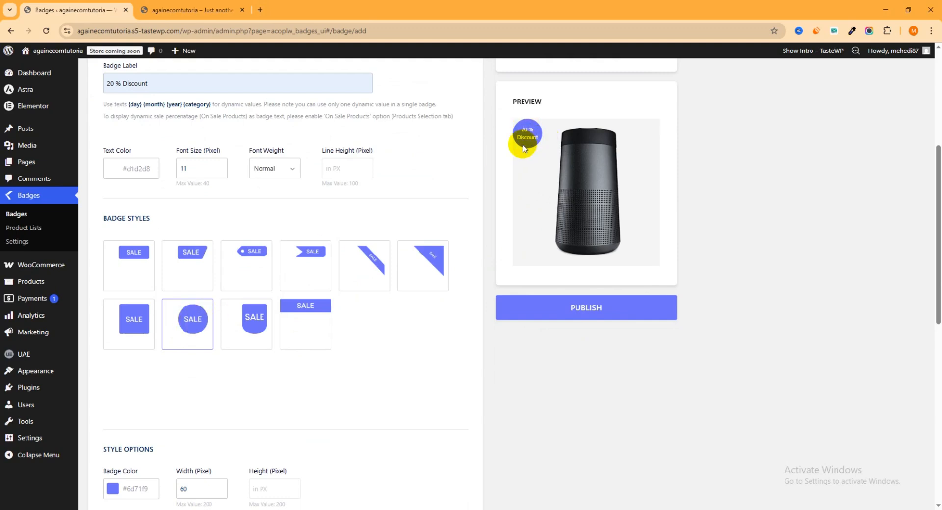
# - Try gray, black and dark green as the circular badge's color, and set it to red (RGB 208, 2, 27)
pyautogui.scroll(-2, 226, 279)
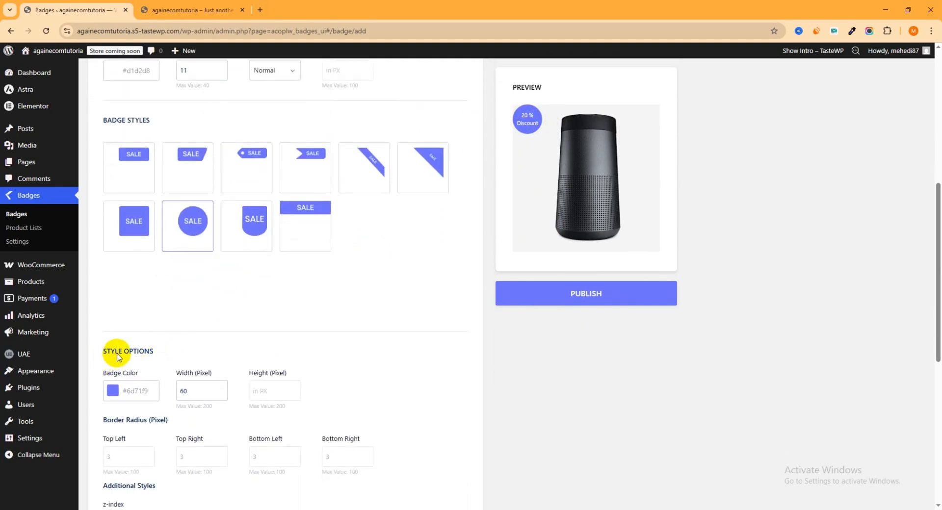
pyautogui.click(113, 393)
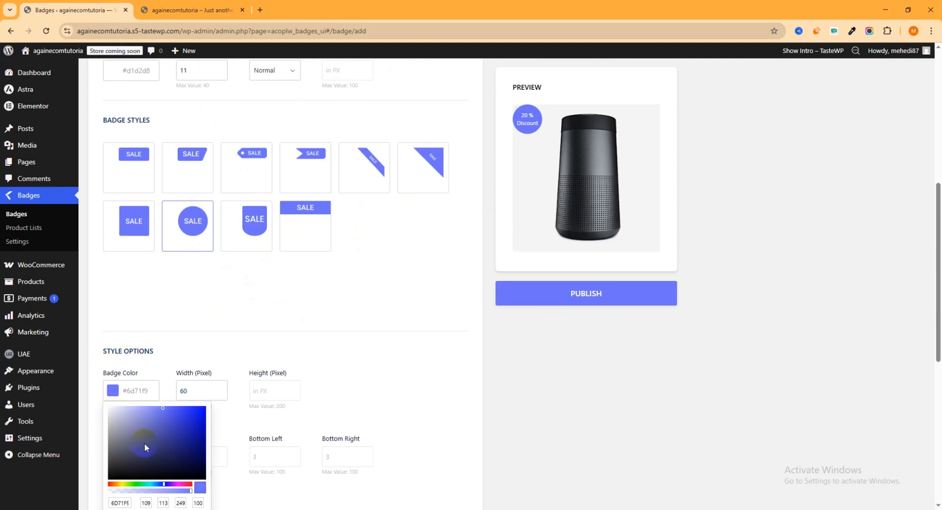
pyautogui.moveTo(144, 443)
pyautogui.mouseDown()
pyautogui.moveTo(194, 435)
pyautogui.moveTo(140, 426)
pyautogui.mouseUp()
pyautogui.scroll(-3, 148, 428)
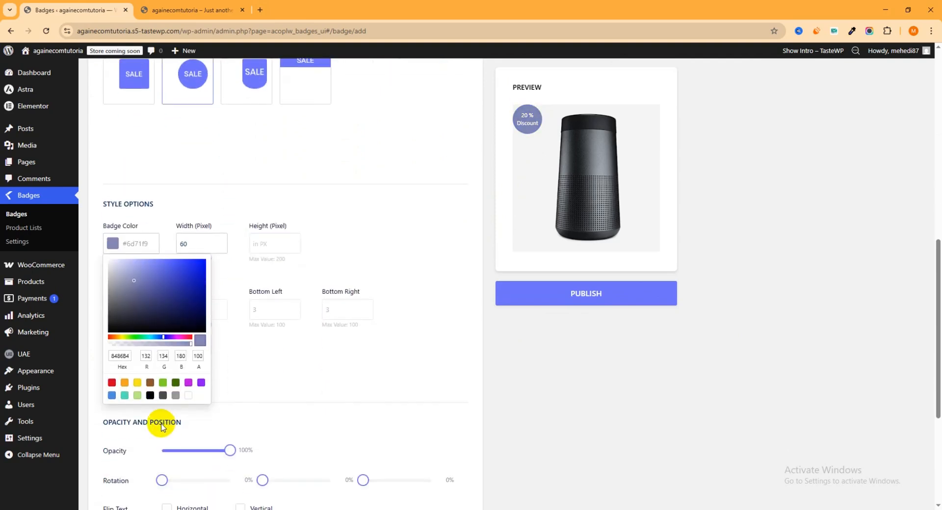
pyautogui.click(150, 396)
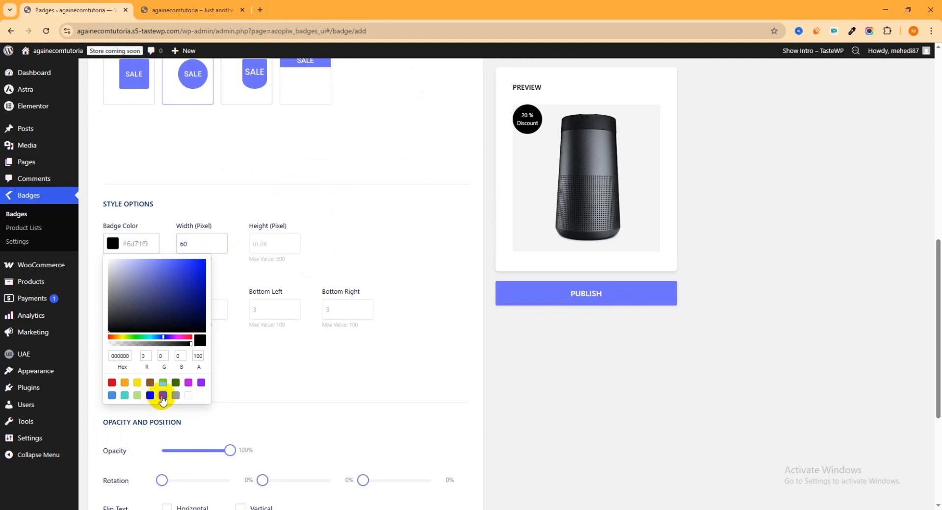
pyautogui.click(176, 394)
pyautogui.click(178, 385)
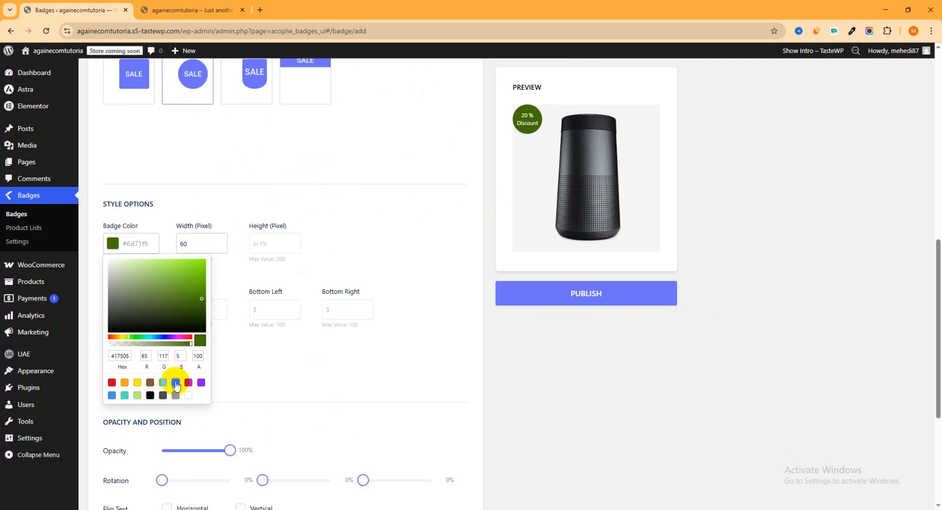
pyautogui.click(112, 382)
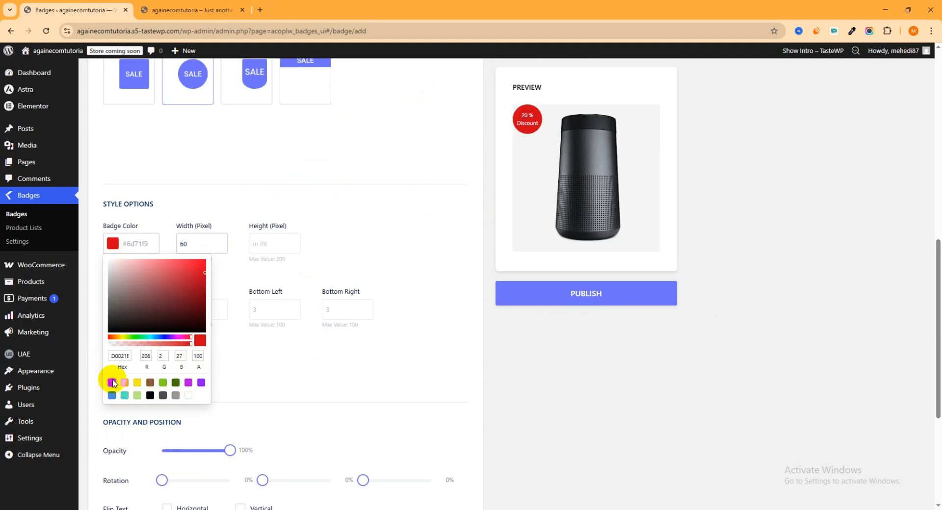
pyautogui.click(734, 202)
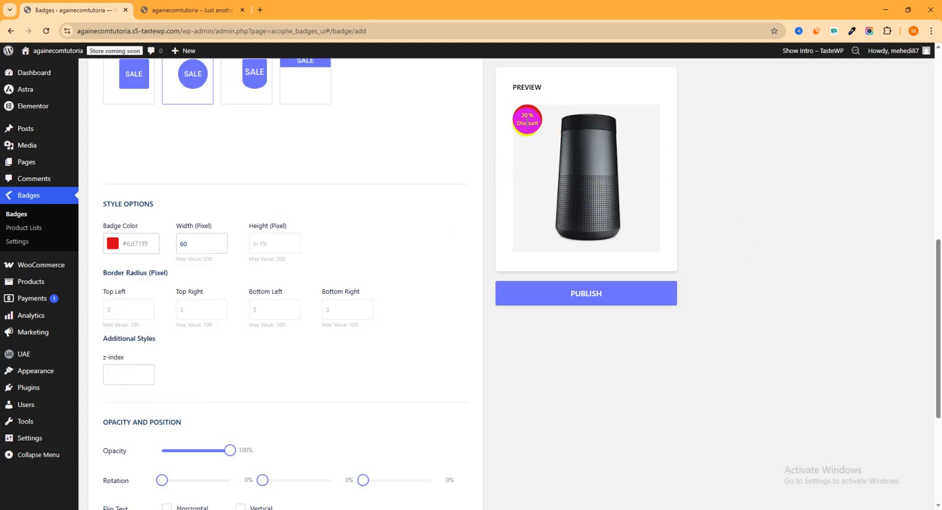
# - Try the bottom-left and bottom-right badge positions, and place the badge at the top right of the product image
pyautogui.scroll(-5, 210, 311)
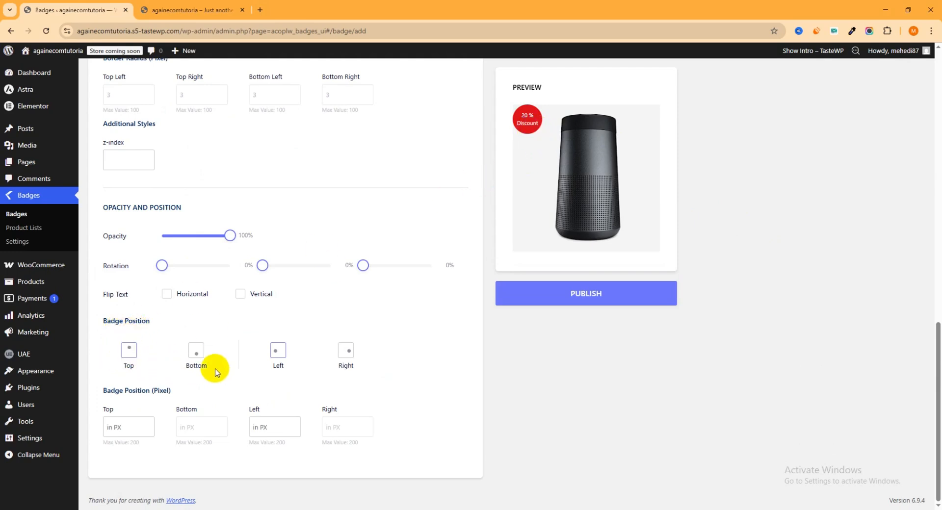
pyautogui.click(194, 361)
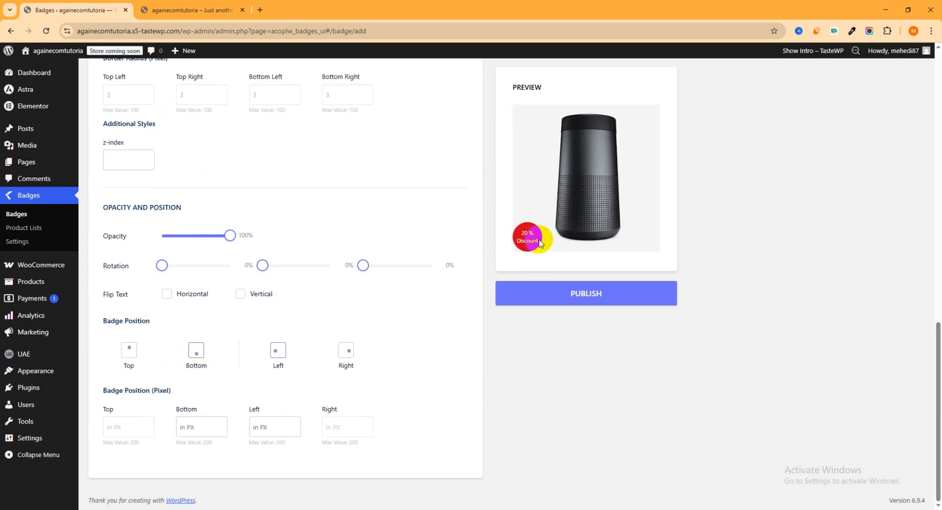
pyautogui.click(345, 358)
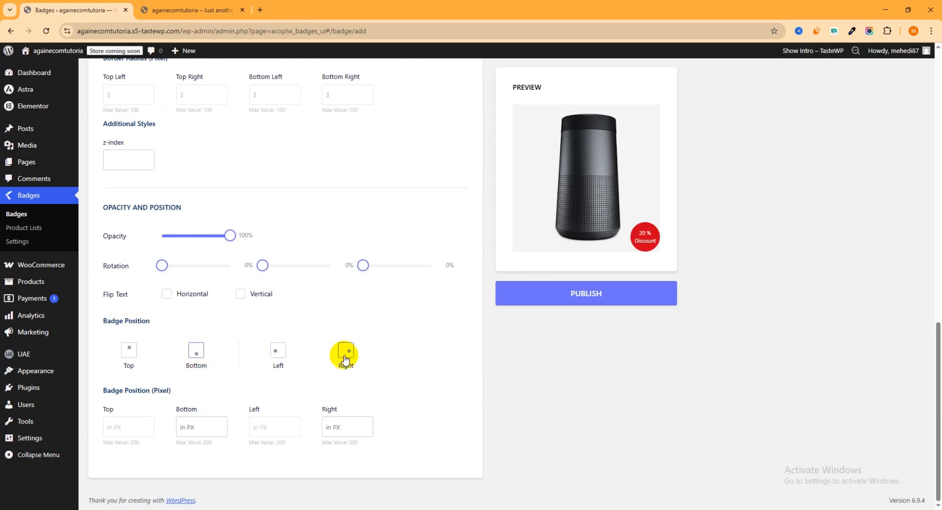
pyautogui.click(129, 351)
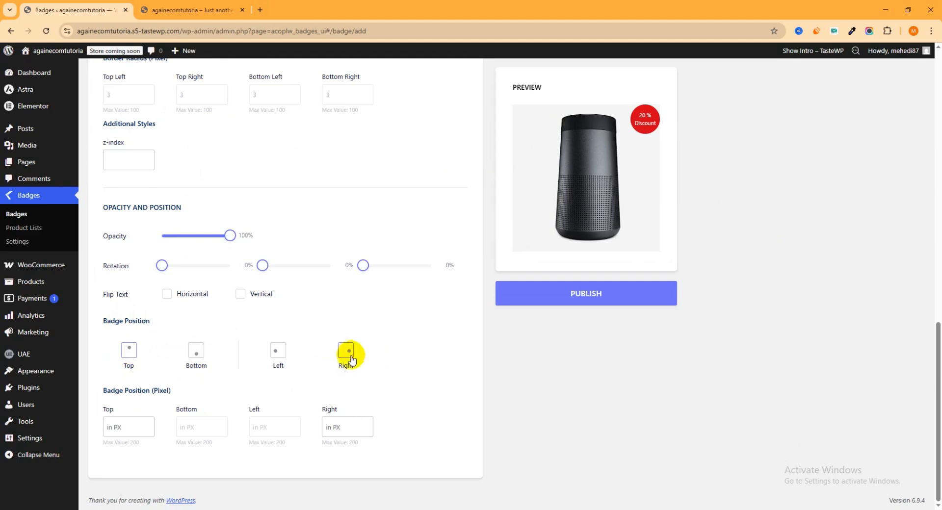
# - Open the schedule settings of the 20 Percent Discount badge
pyautogui.scroll(1, 220, 273)
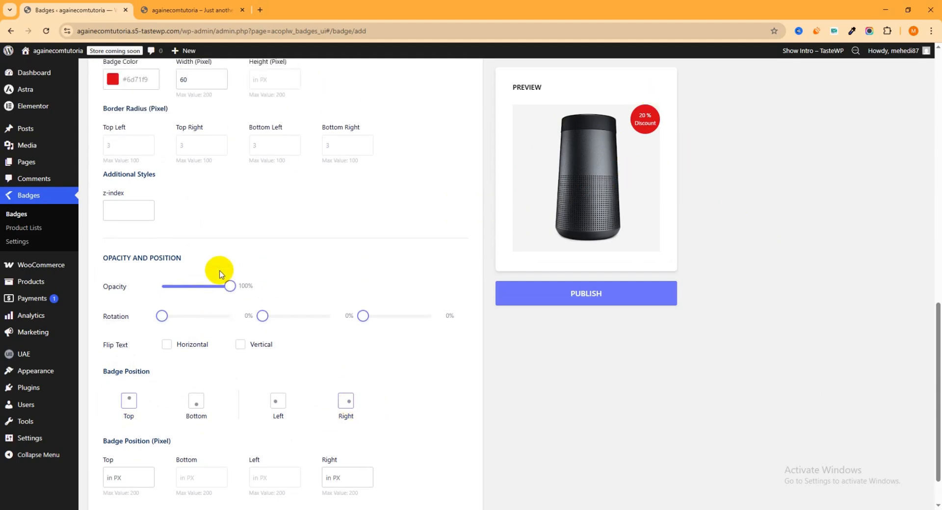
pyautogui.scroll(10, 220, 273)
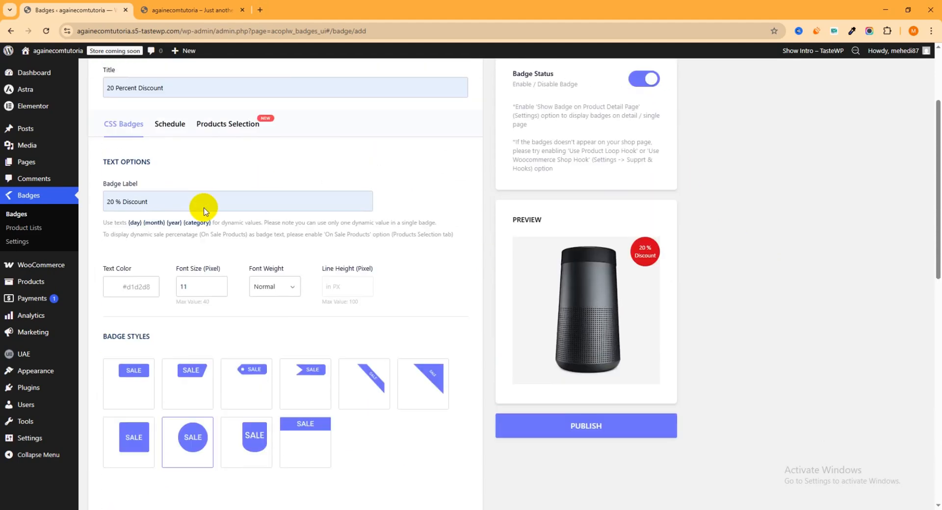
pyautogui.click(177, 136)
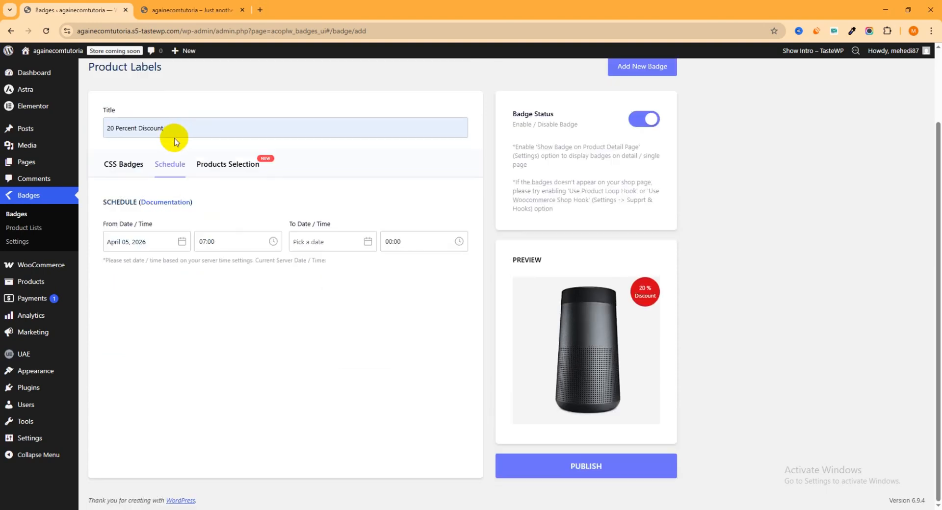
# - Try April 10 and April 04, 2026 as the badge schedule's start date and look through the start times
pyautogui.click(137, 242)
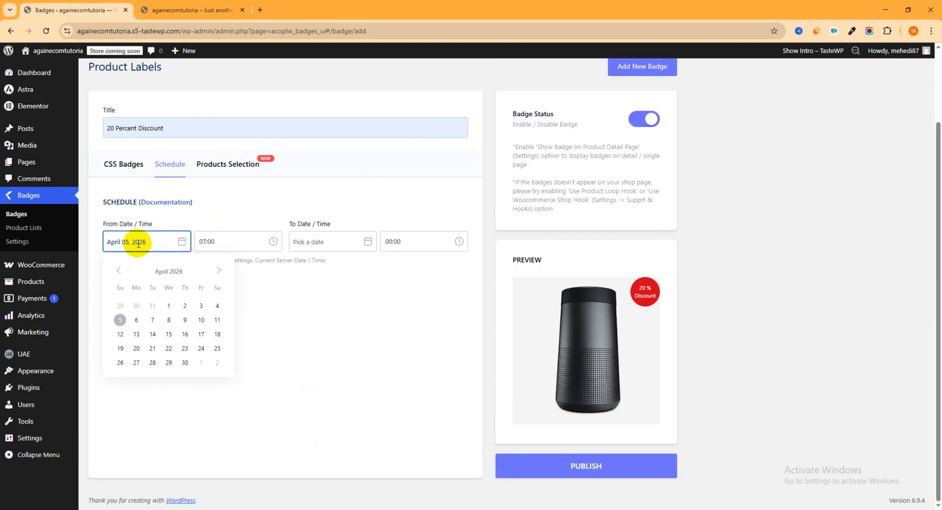
pyautogui.click(201, 320)
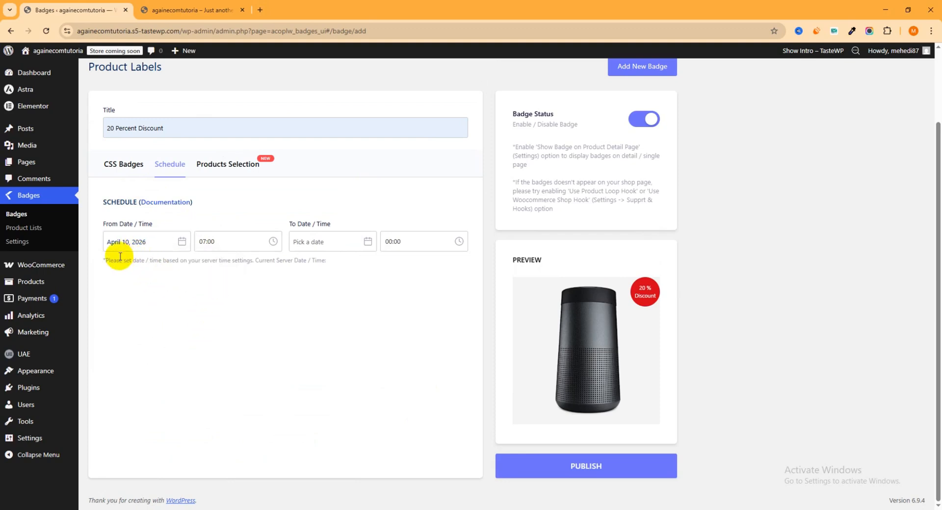
pyautogui.click(135, 242)
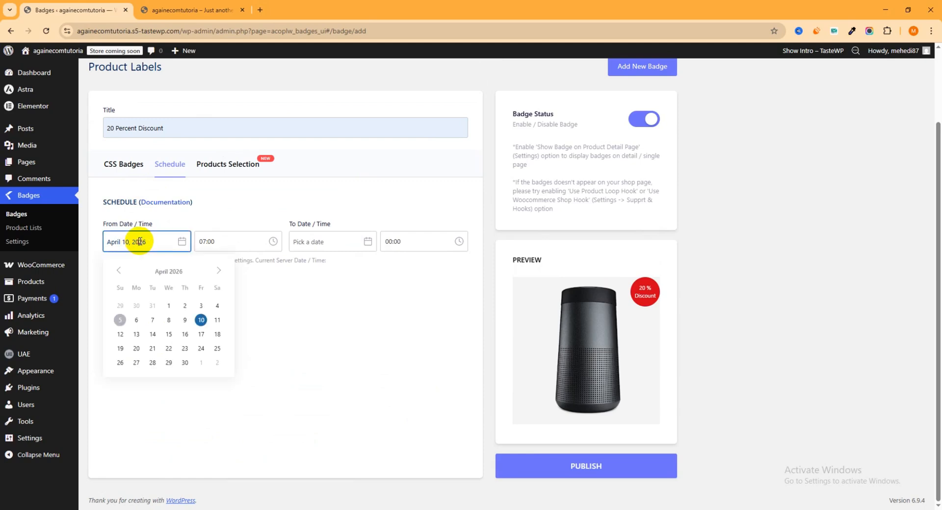
pyautogui.click(217, 313)
pyautogui.click(224, 241)
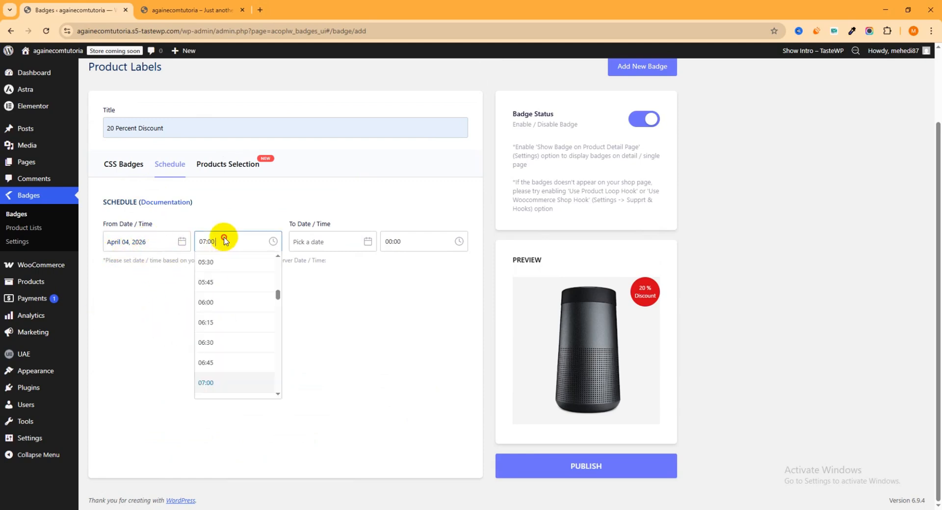
pyautogui.scroll(9, 242, 280)
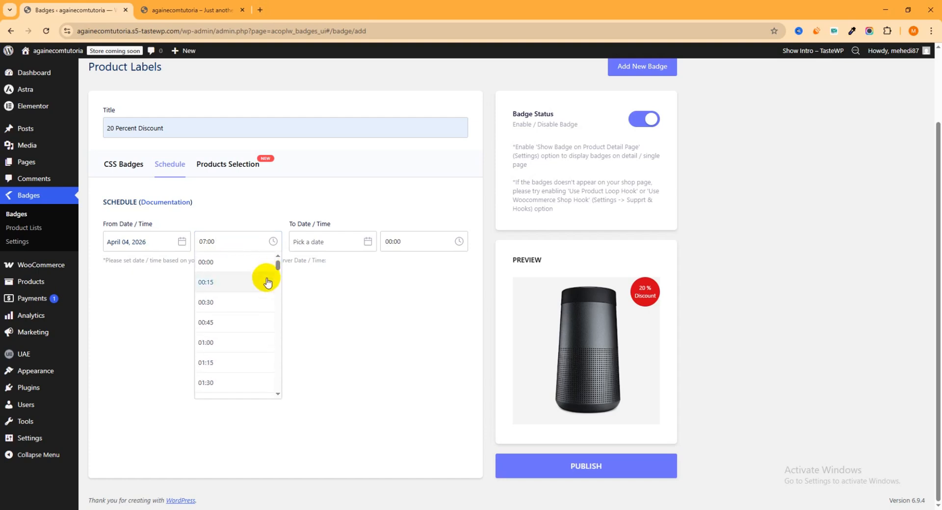
# - Set the badge schedule's start to April 05, 2026 at 00:00
pyautogui.click(117, 241)
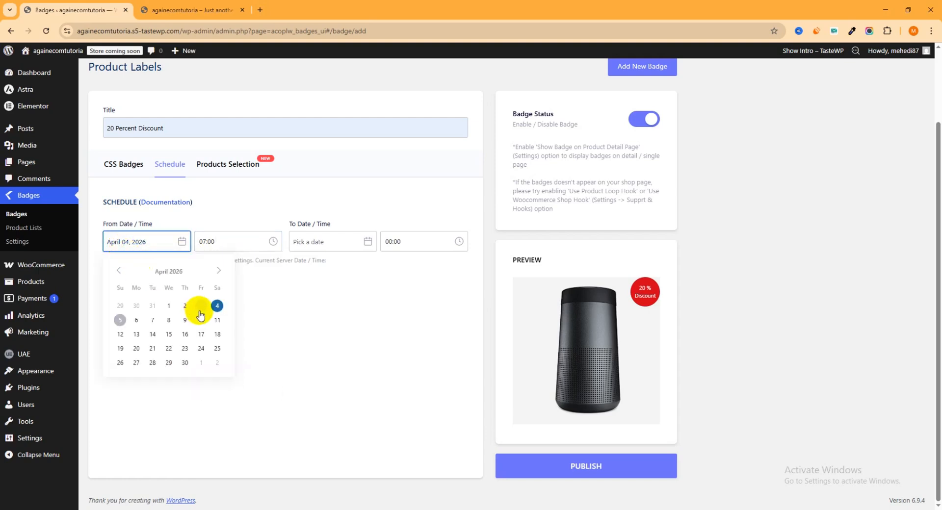
pyautogui.click(121, 324)
pyautogui.click(235, 240)
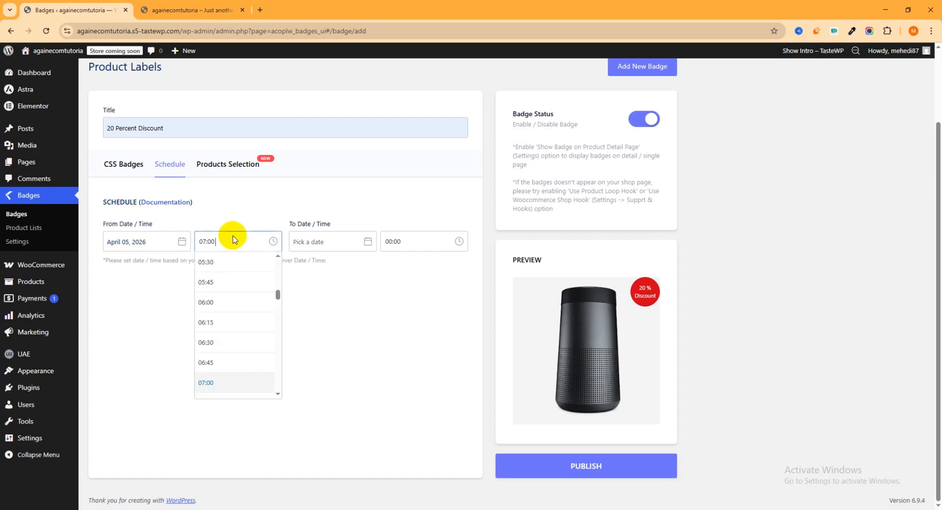
pyautogui.scroll(-3, 254, 295)
pyautogui.scroll(3, 254, 292)
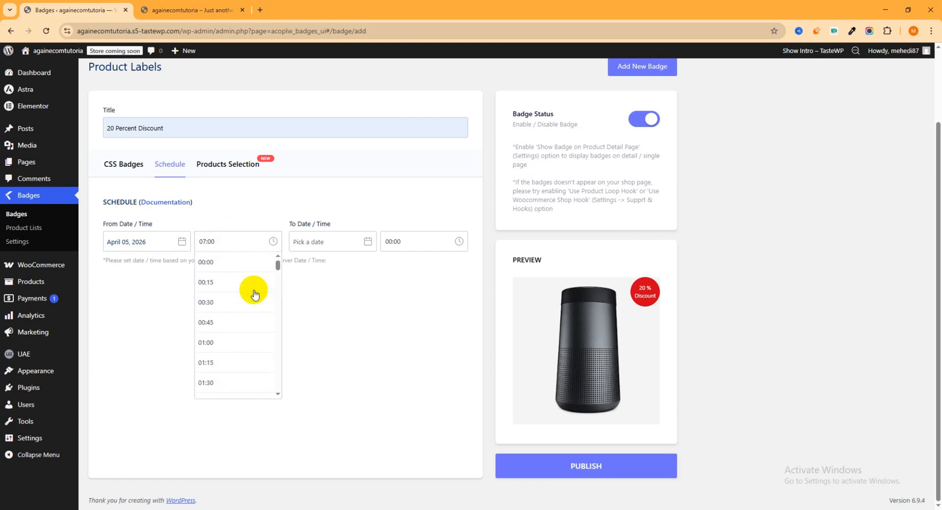
pyautogui.click(235, 267)
# - Set the badge schedule's end to April 30, 2026 at 00:00
pyautogui.click(328, 243)
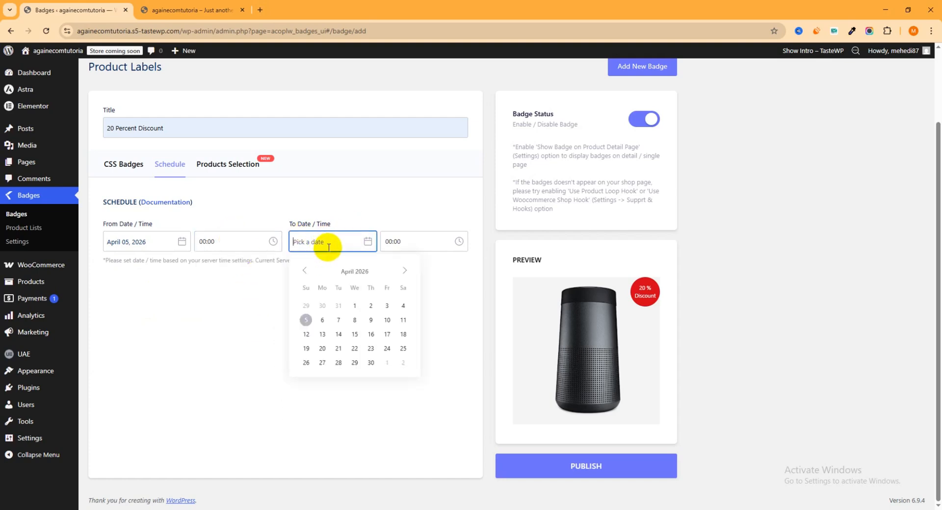
pyautogui.click(373, 363)
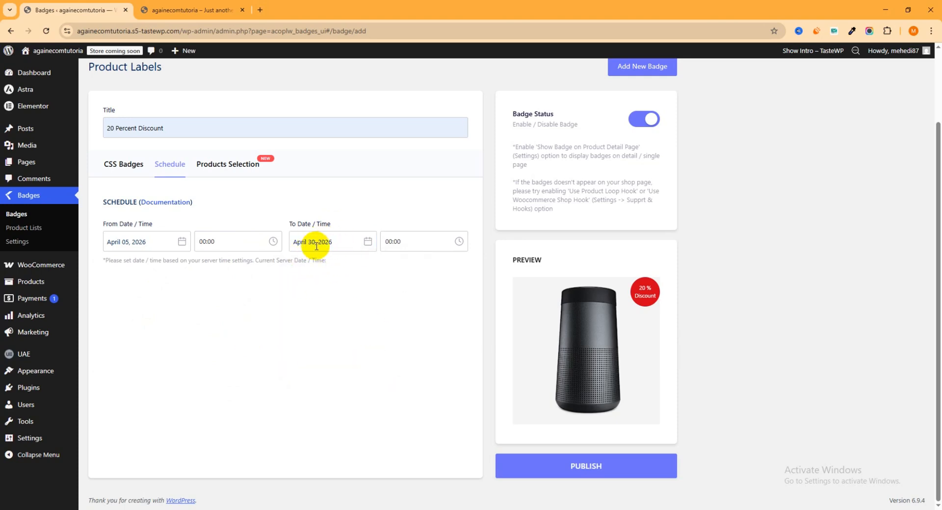
pyautogui.click(402, 242)
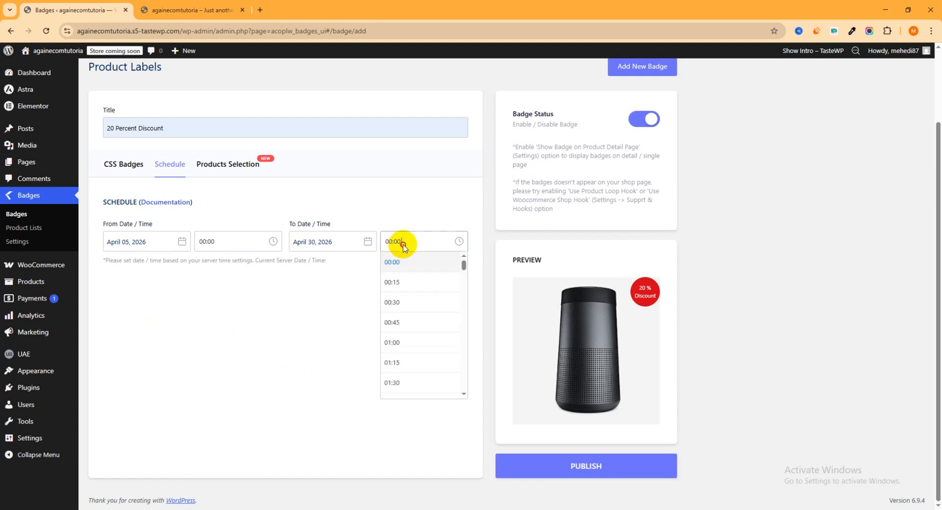
pyautogui.click(396, 263)
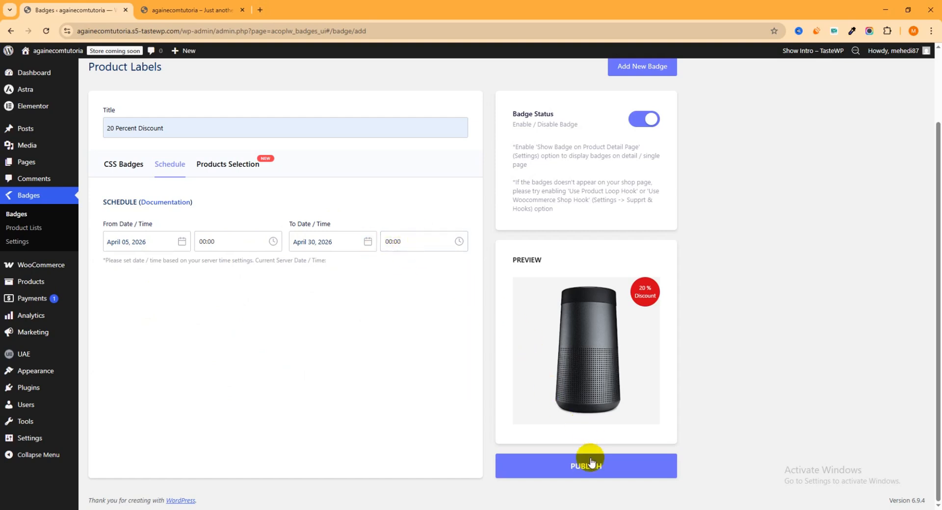
# - Open the badge's product selection settings and show the product lists it can be assigned to
pyautogui.scroll(1, 264, 266)
pyautogui.scroll(1, 264, 267)
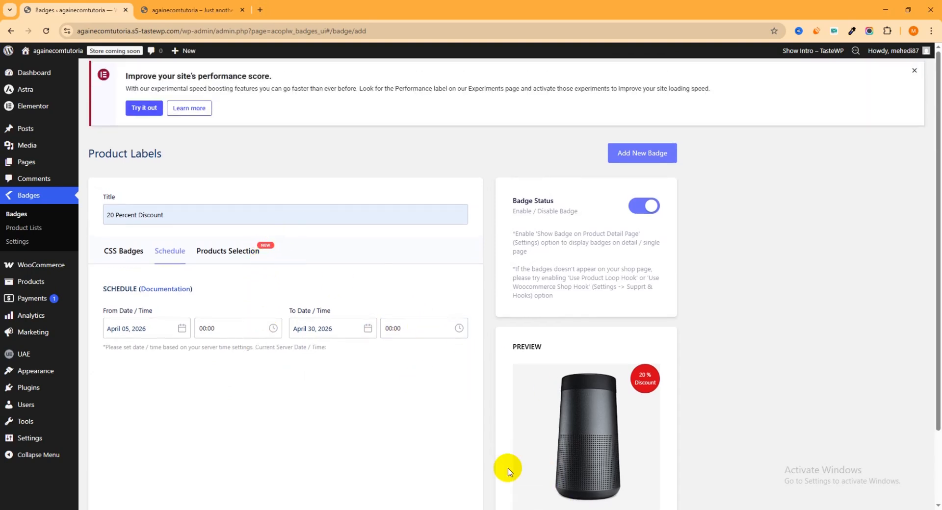
pyautogui.click(231, 257)
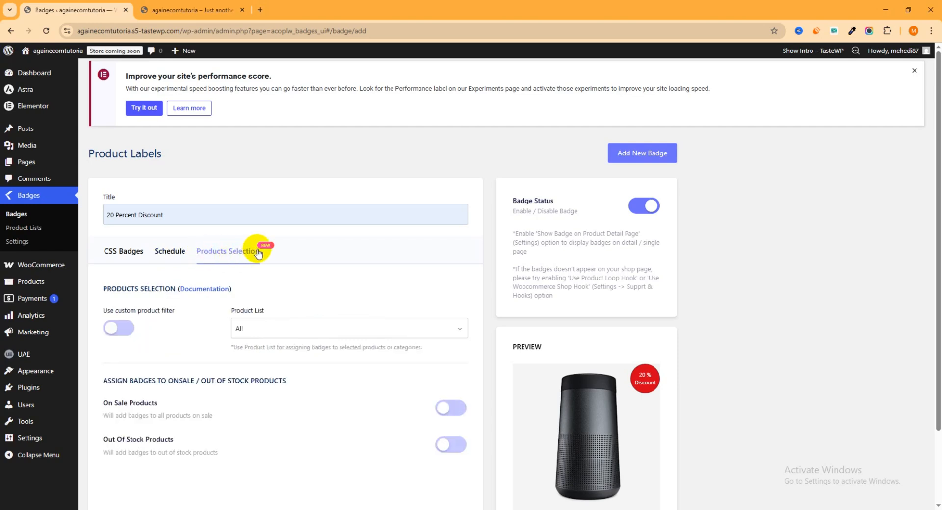
pyautogui.scroll(-2, 205, 252)
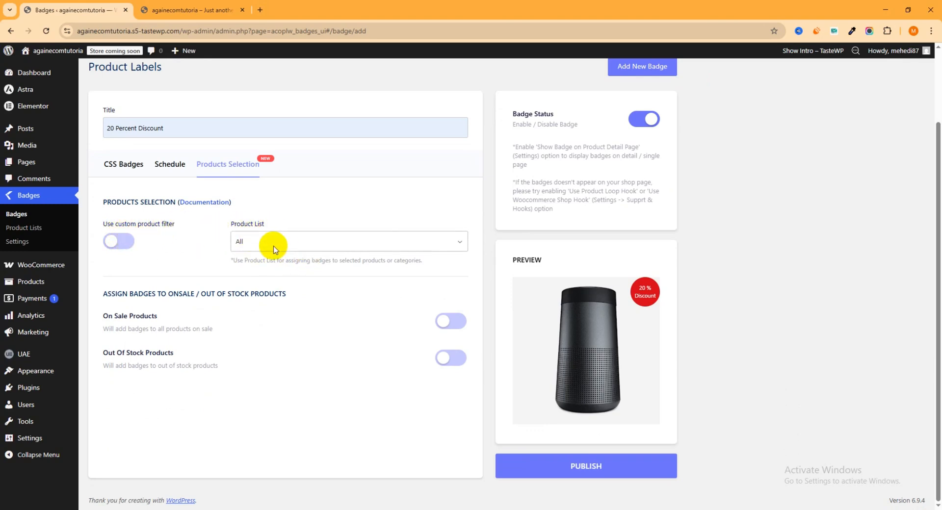
pyautogui.click(401, 245)
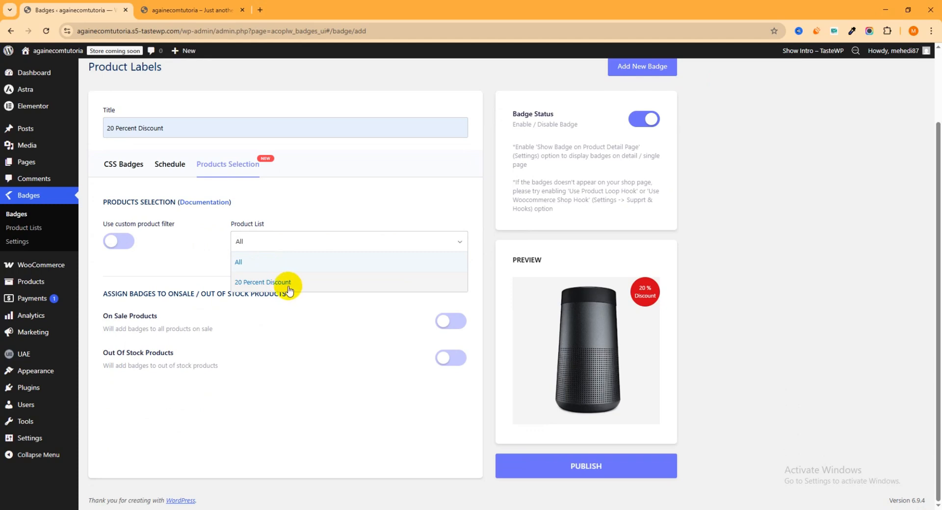
# - Open the Product Lists page in a separate browser tab, check the existing lists and return to the badge
pyautogui.rightClick(21, 230)
pyautogui.click(53, 239)
pyautogui.click(194, 10)
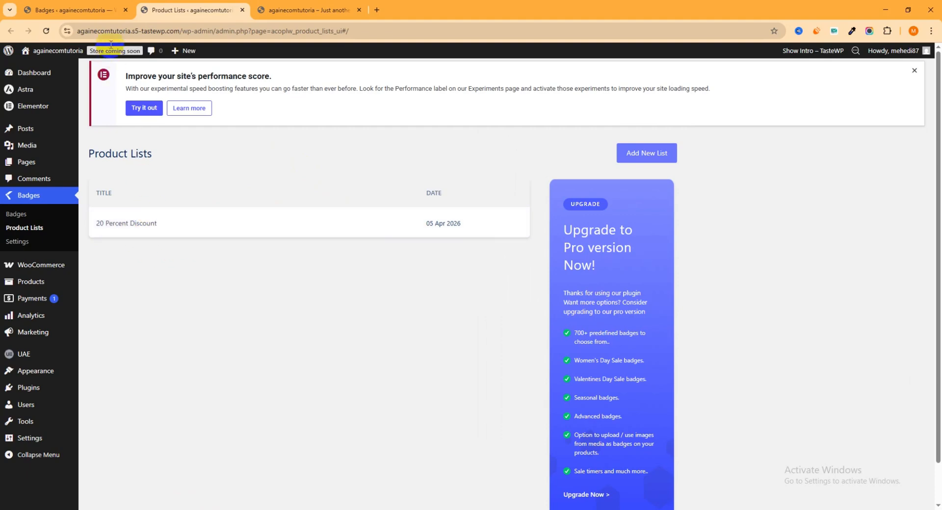
pyautogui.click(103, 10)
# - Assign the badge to the "20 Percent Discount" product list and publish it
pyautogui.click(302, 242)
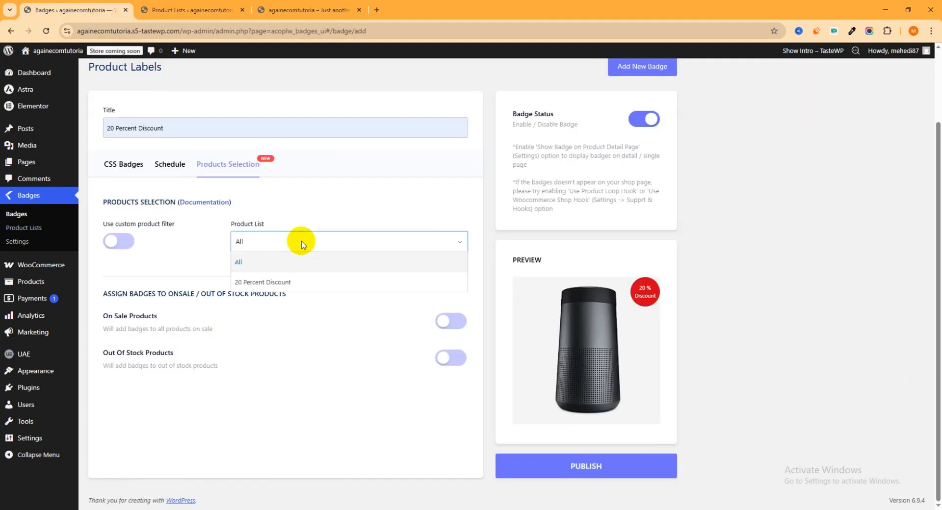
pyautogui.click(273, 282)
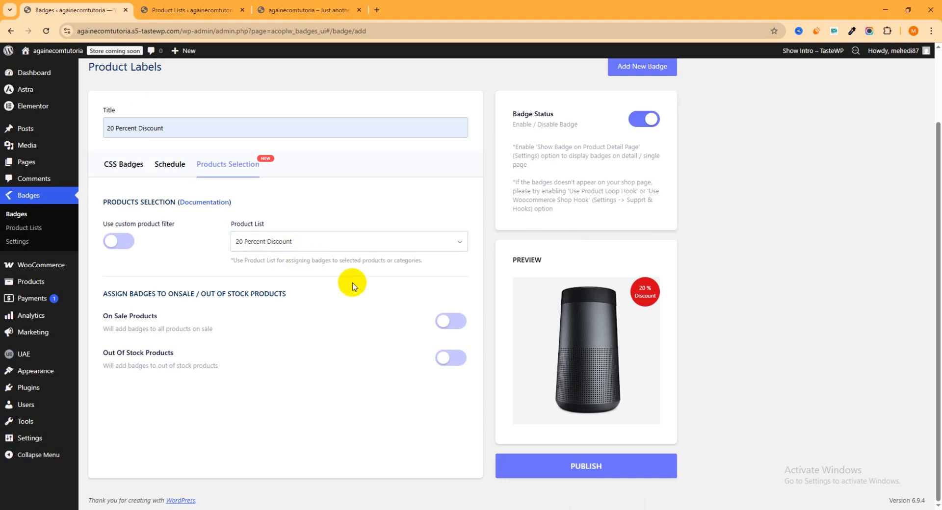
pyautogui.click(598, 467)
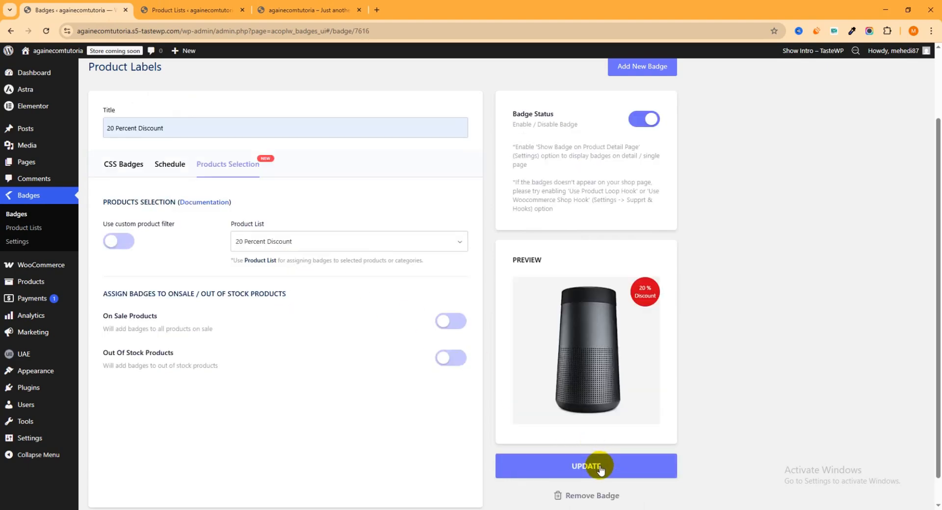
# - Reload the storefront page and check the discount badge on Dark Brown Jeans under Featured Products
pyautogui.scroll(2, 352, 252)
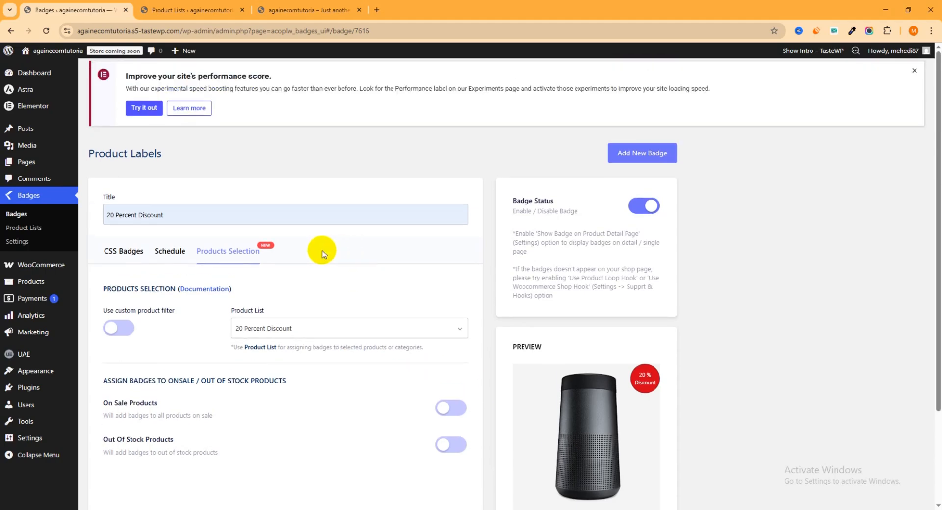
pyautogui.click(206, 11)
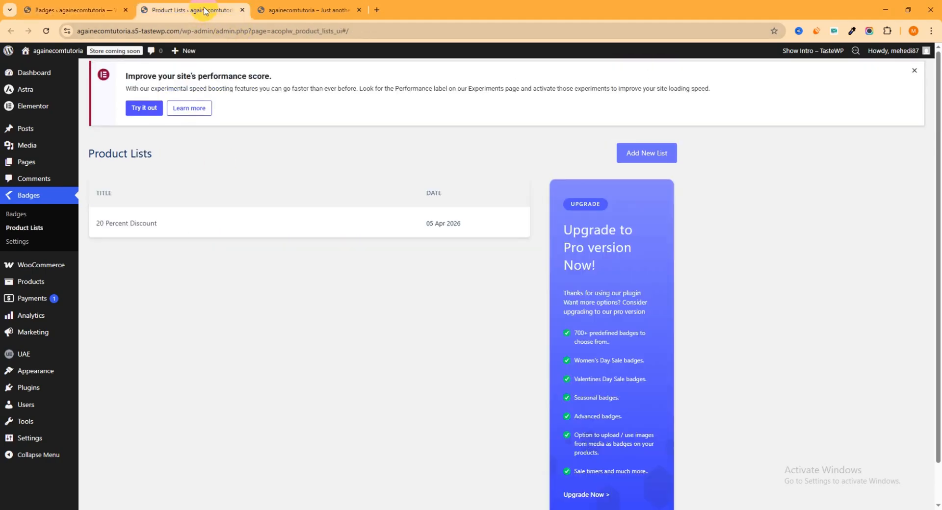
pyautogui.click(274, 10)
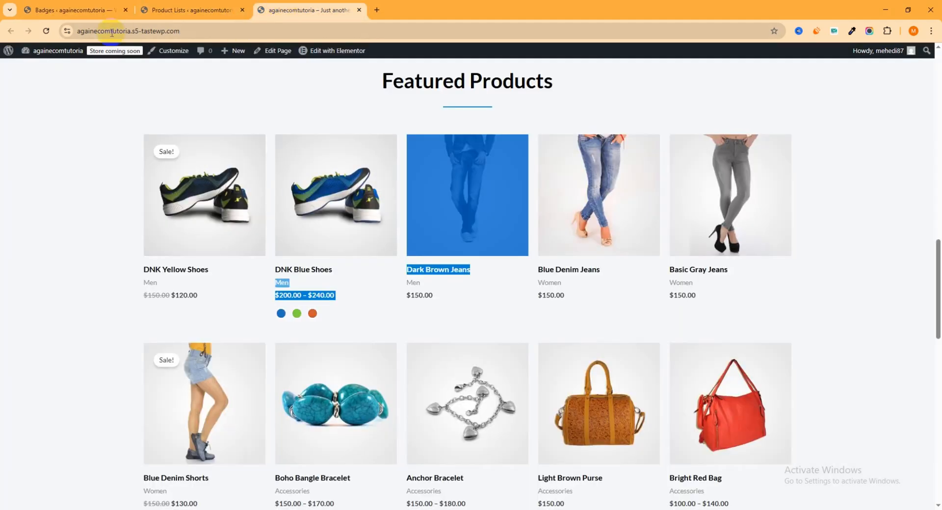
pyautogui.click(47, 31)
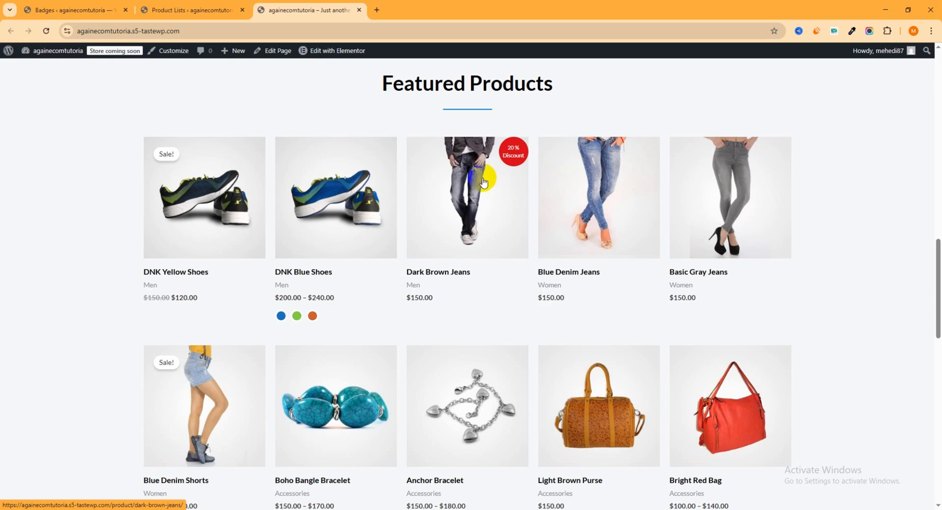
# - Add a product list named "5 percent Discount for women category" with the type Categories / Tags Selection
pyautogui.click(70, 10)
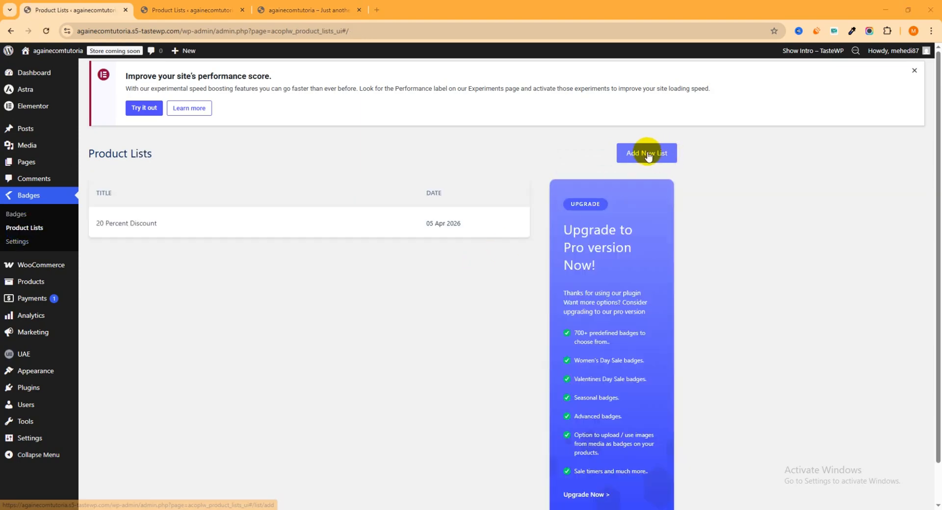
pyautogui.click(646, 154)
pyautogui.click(170, 220)
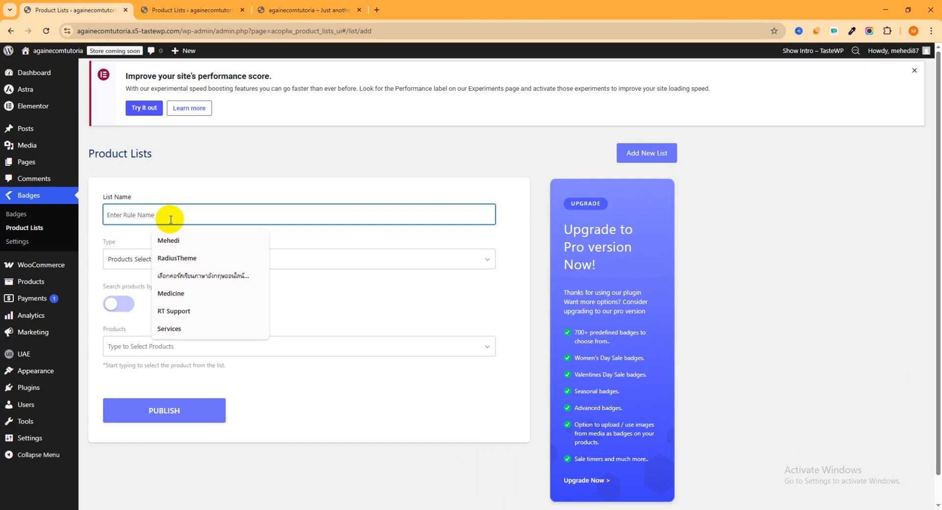
pyautogui.write('S')
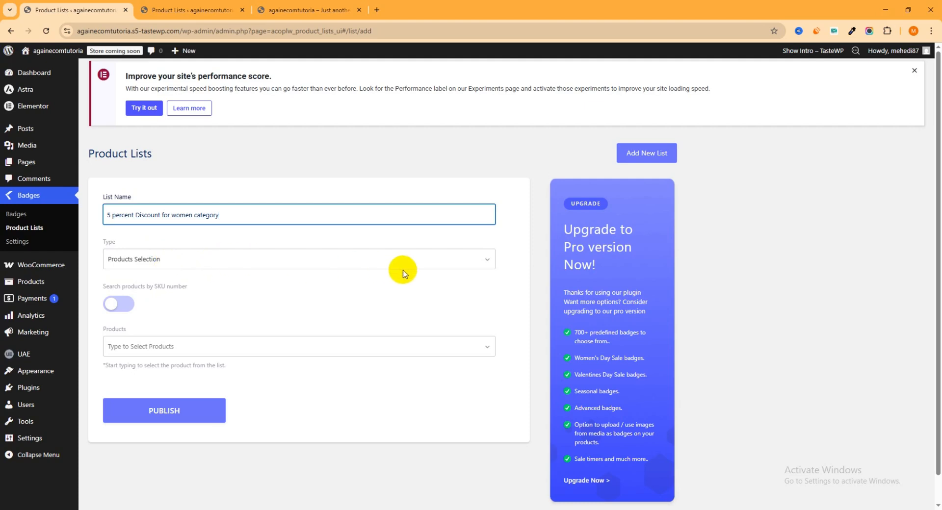
pyautogui.click(465, 262)
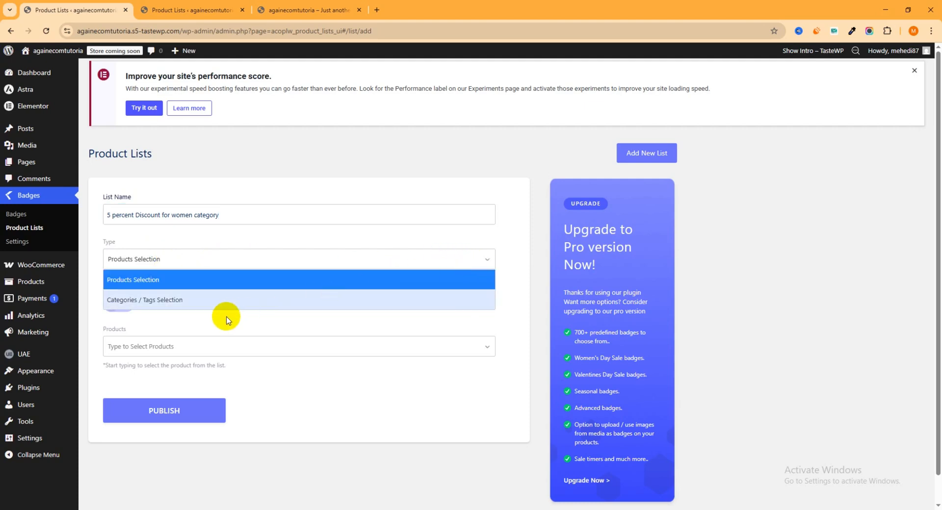
pyautogui.click(176, 304)
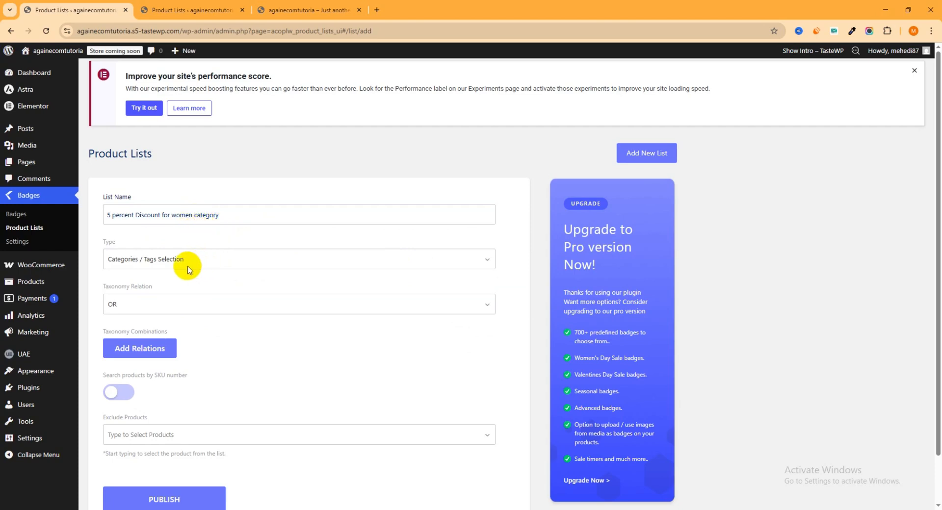
# - Set the list's taxonomy relation to AND and add a combination with Category IN Women
pyautogui.scroll(-1, 175, 295)
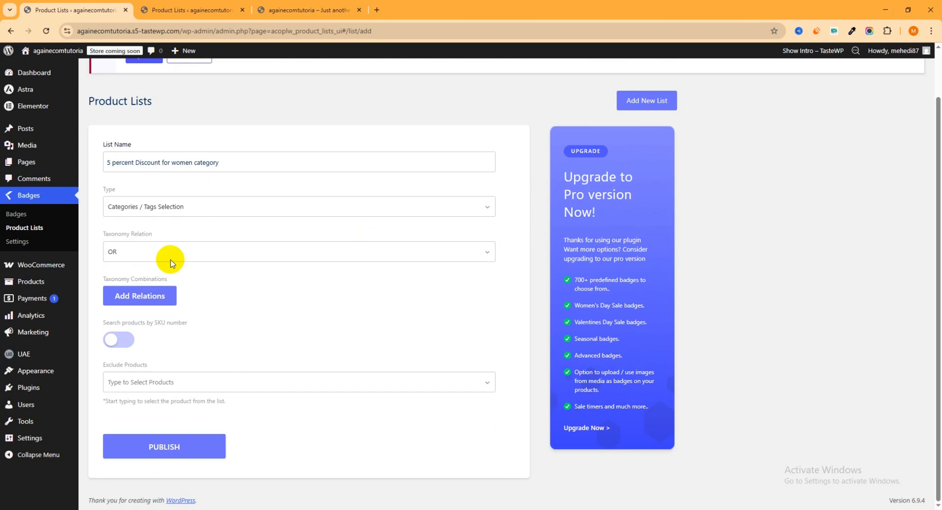
pyautogui.click(123, 251)
pyautogui.click(128, 272)
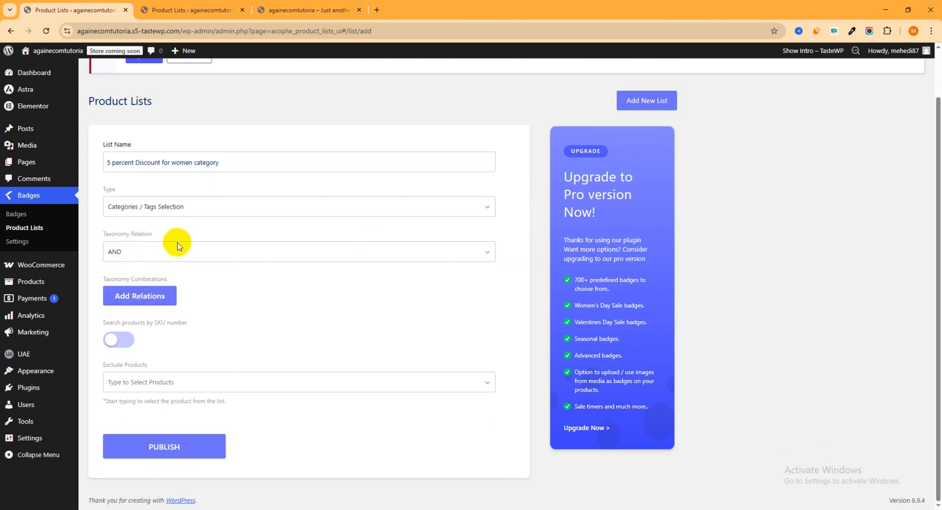
pyautogui.click(129, 301)
pyautogui.click(134, 298)
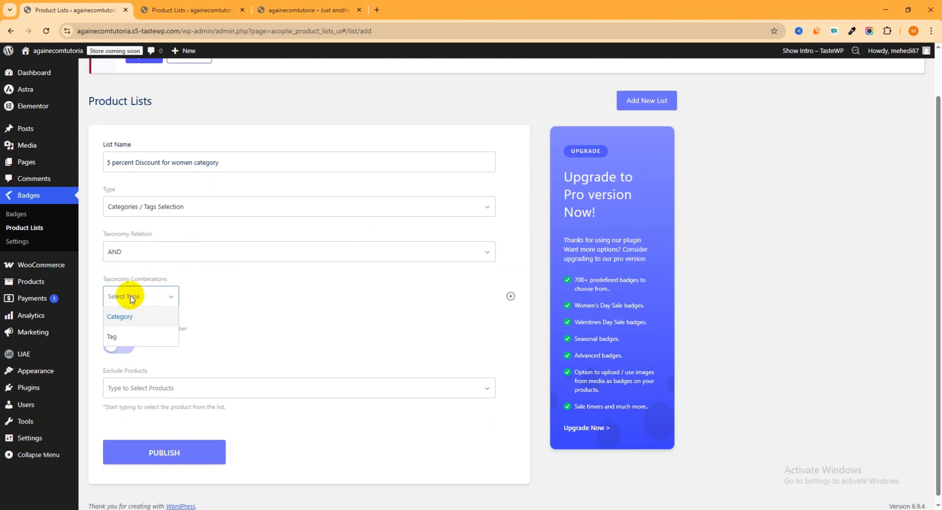
pyautogui.click(126, 317)
pyautogui.click(208, 296)
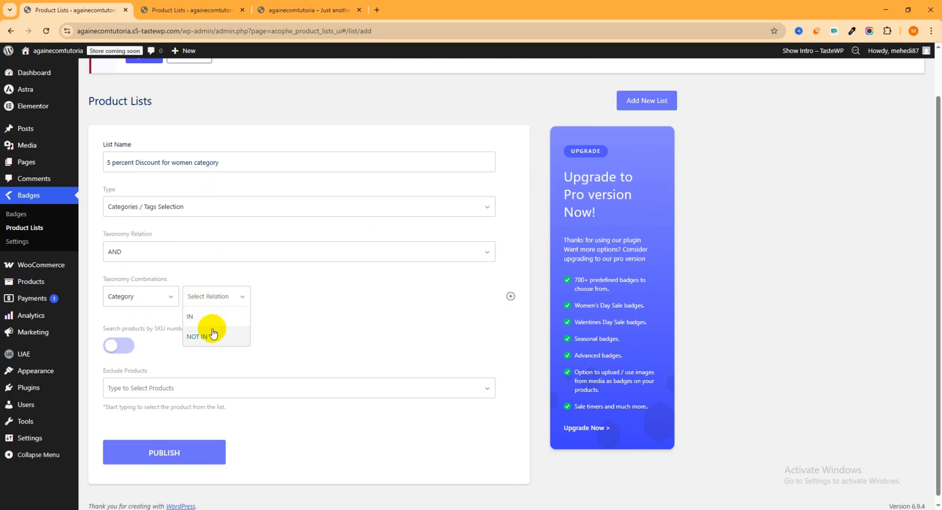
pyautogui.click(204, 317)
pyautogui.click(309, 300)
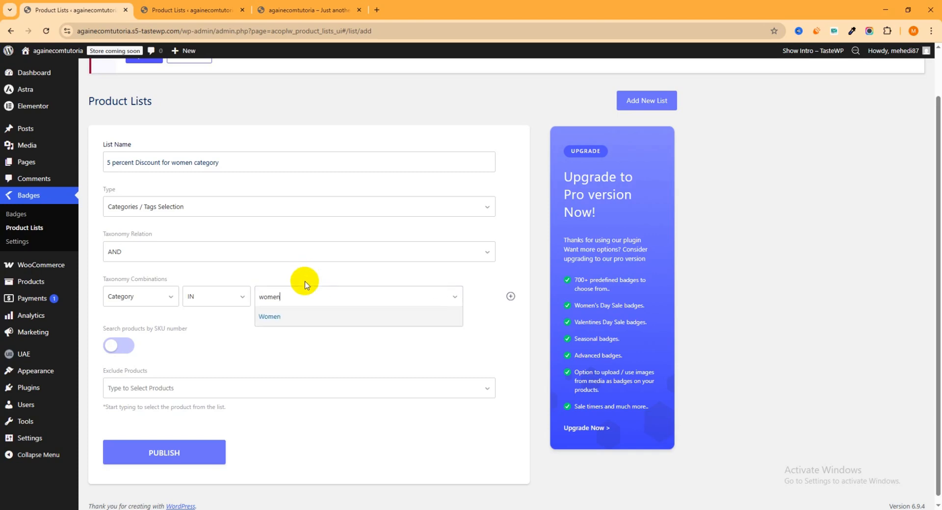
pyautogui.click(305, 314)
# - Publish the women category product list without excluding any products
pyautogui.scroll(-1, 319, 353)
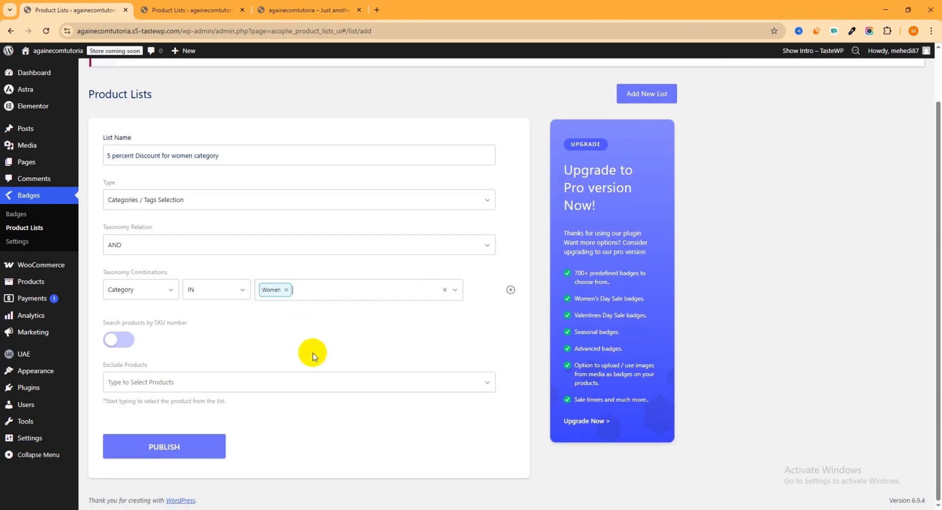
pyautogui.click(190, 387)
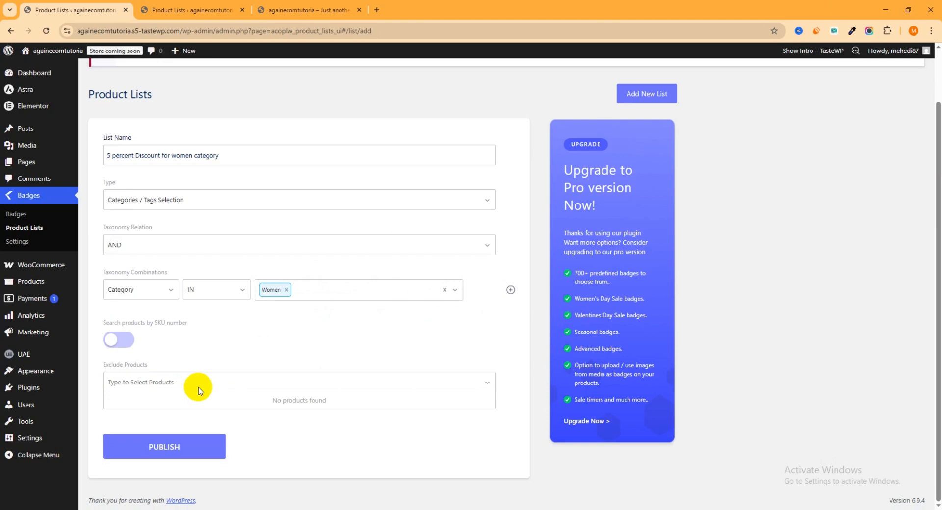
pyautogui.click(92, 420)
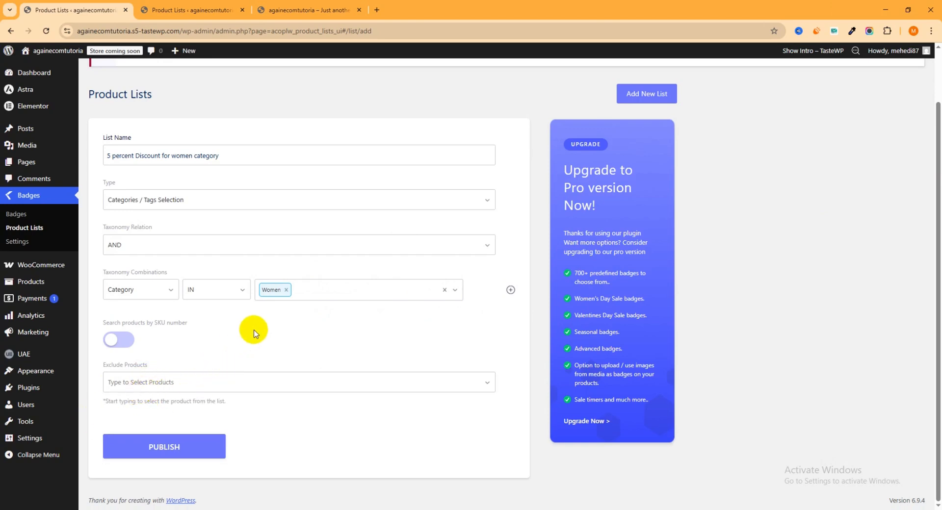
pyautogui.click(177, 455)
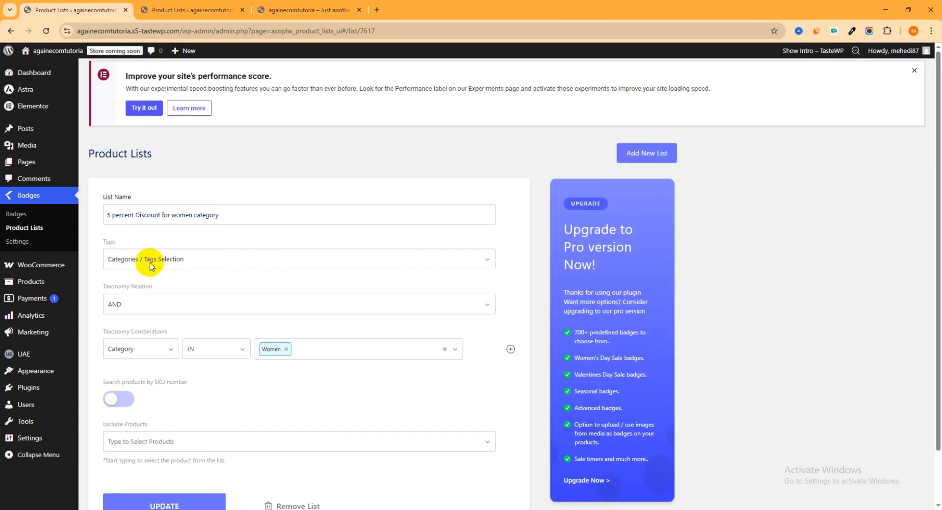
# - Add a new badge and title it "Sale 5 Percent"
pyautogui.click(22, 215)
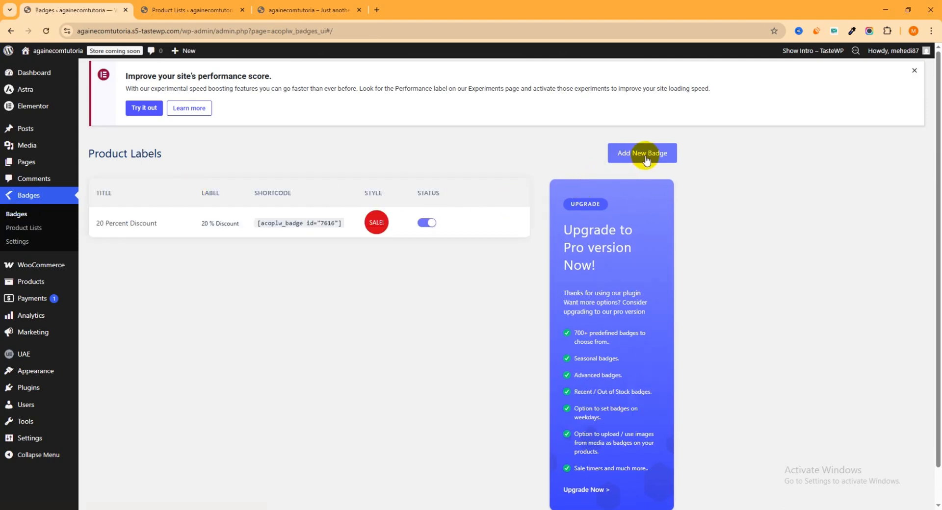
pyautogui.click(643, 154)
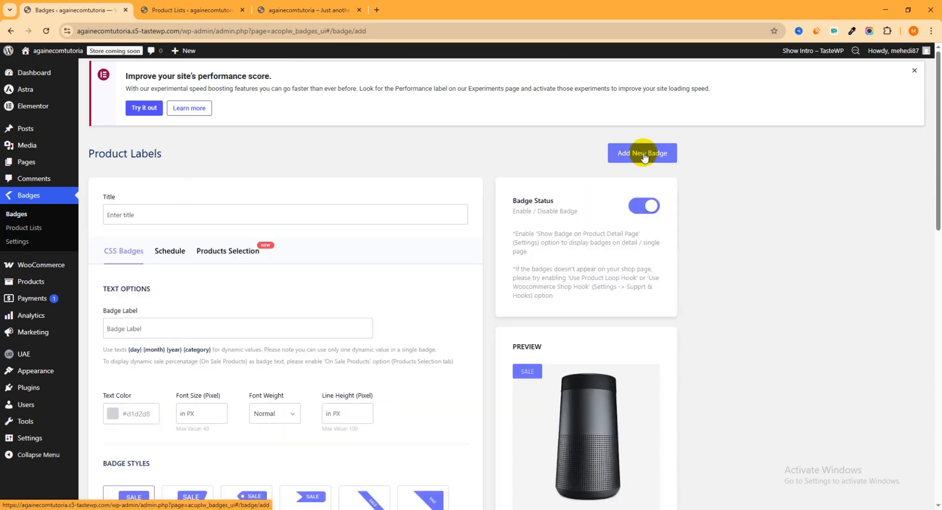
pyautogui.click(139, 216)
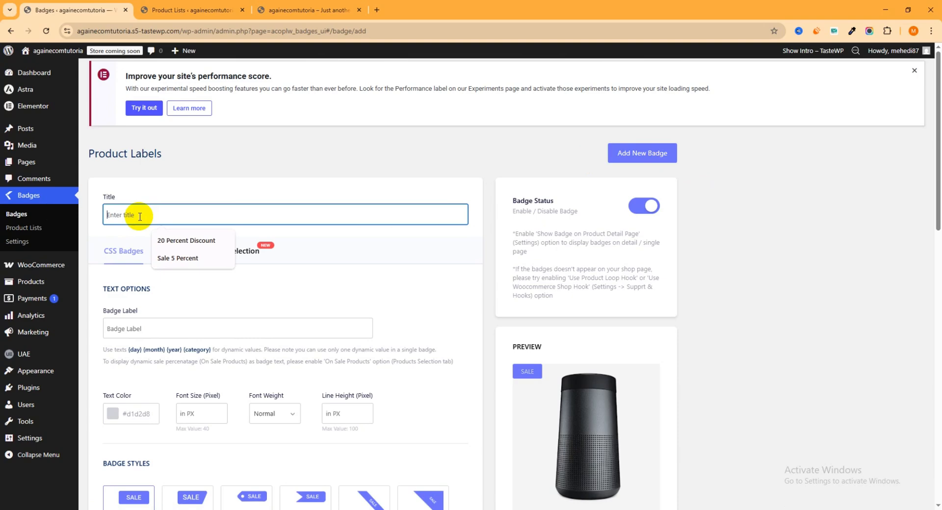
pyautogui.click(182, 260)
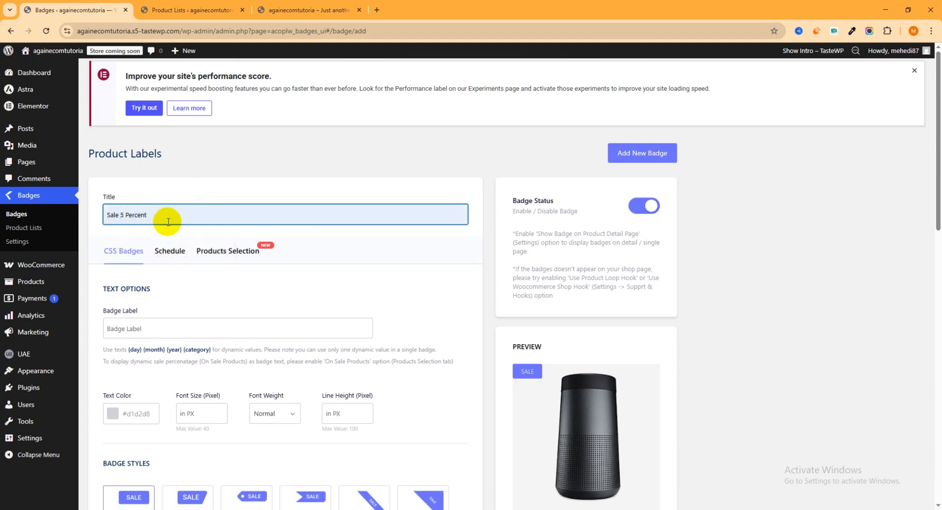
# - Set the badge label to "Sale 5 %"
pyautogui.scroll(-3, 196, 216)
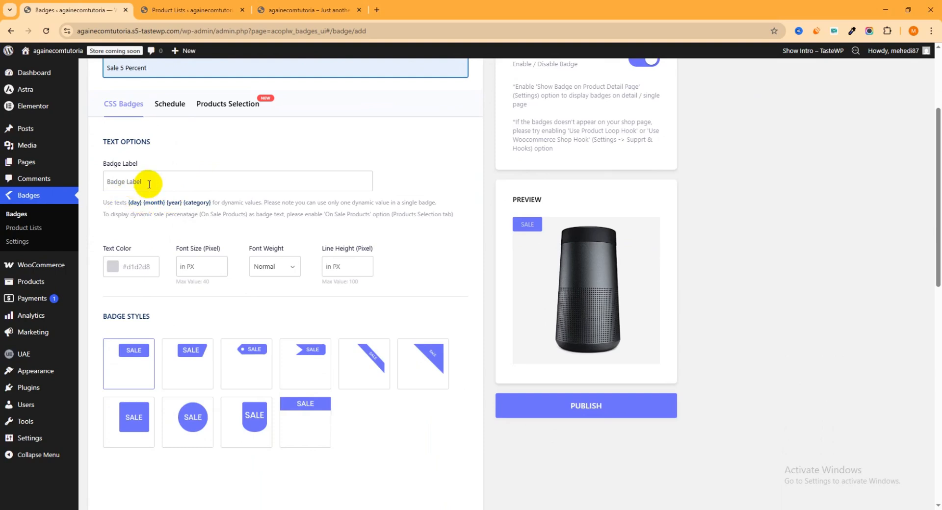
pyautogui.click(149, 184)
pyautogui.click(162, 205)
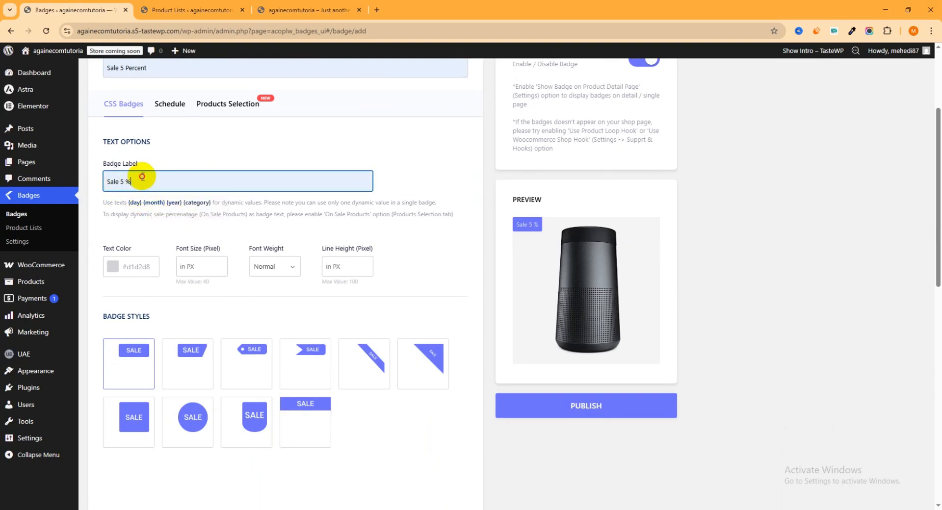
pyautogui.tripleClick(155, 185)
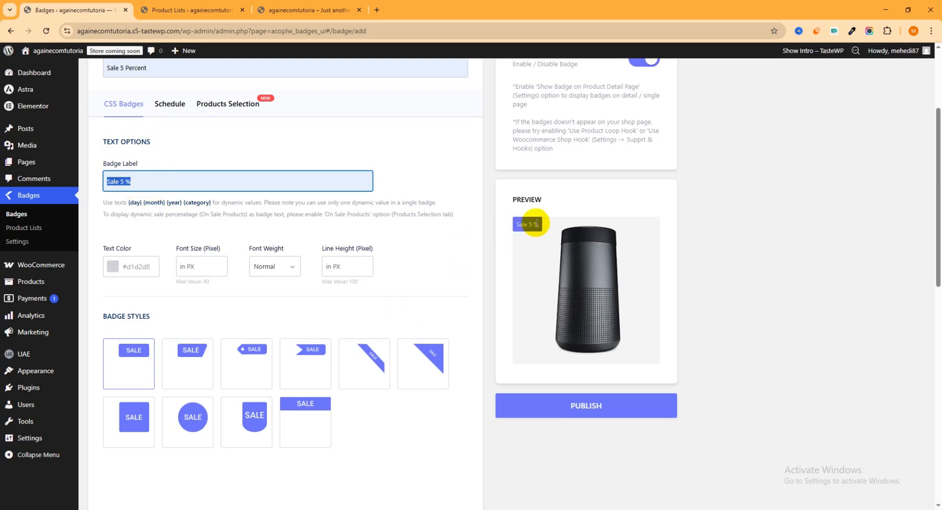
pyautogui.click(126, 183)
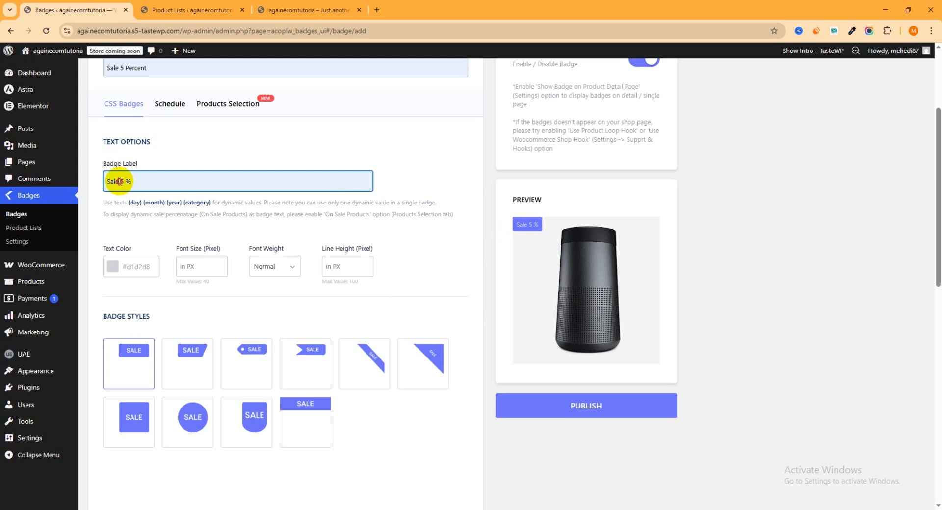
pyautogui.doubleClick(120, 181)
pyautogui.press('BackSpace')
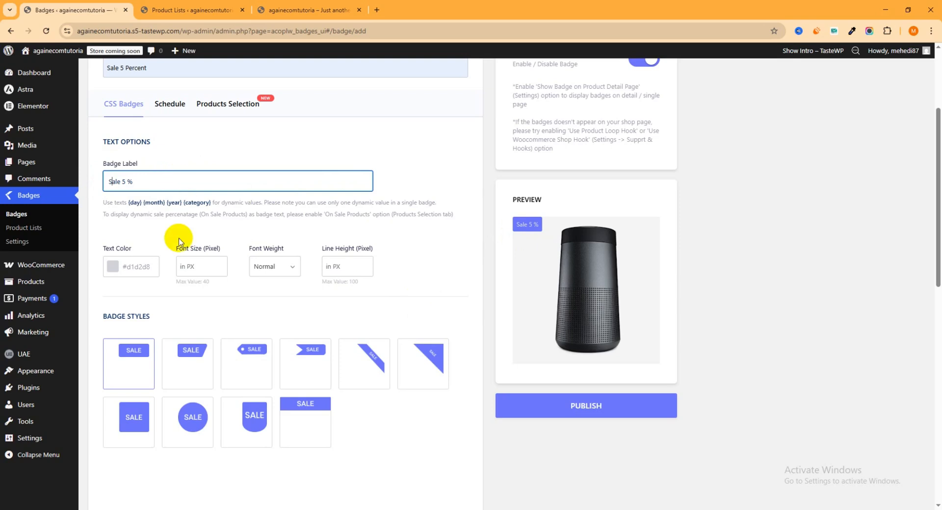
# - Set the badge text color to white (FFFFFF) and the font size to 13 px
pyautogui.click(112, 267)
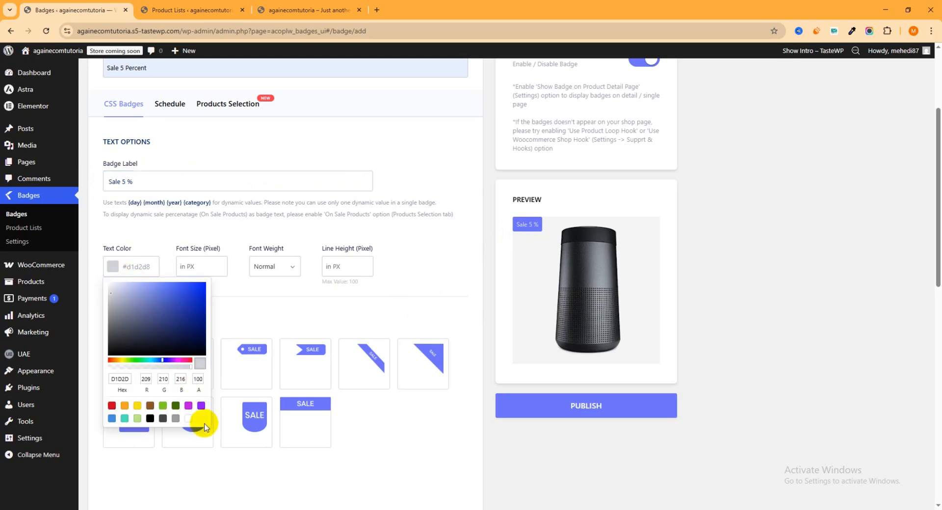
pyautogui.click(190, 419)
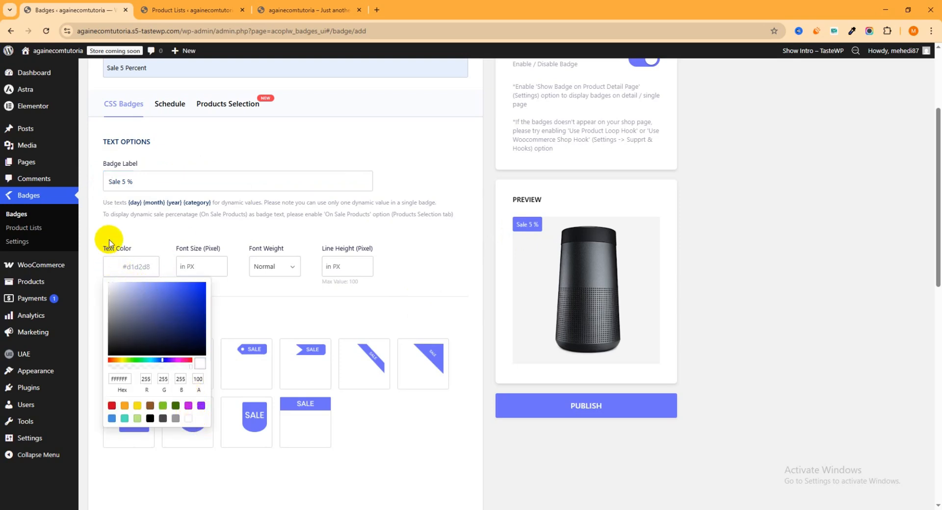
pyautogui.click(199, 267)
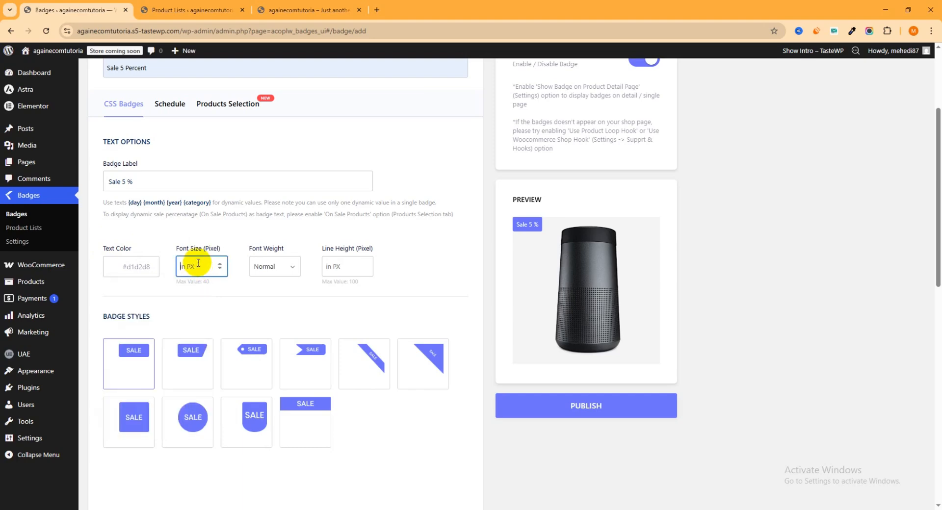
pyautogui.write('13')
# - Choose the ribbon badge style with the notched end and set the badge color to dark navy
pyautogui.scroll(-3, 130, 245)
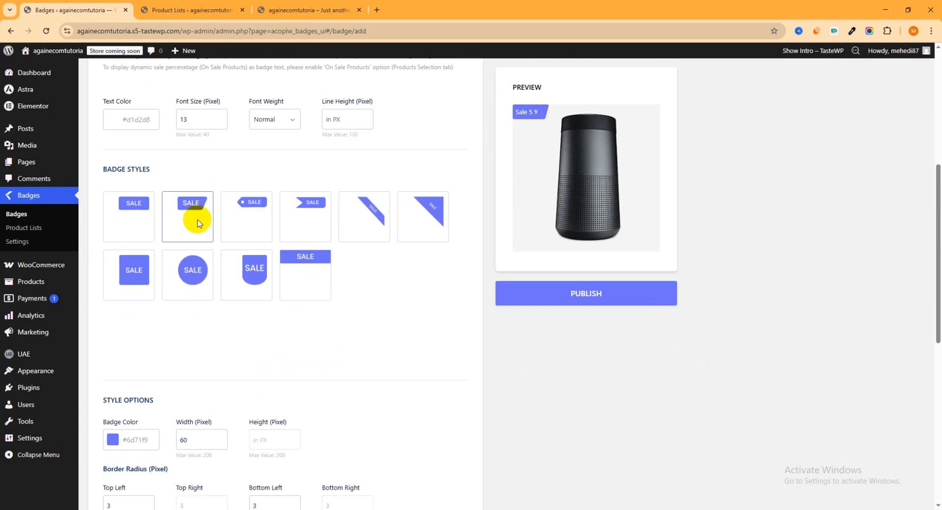
pyautogui.click(331, 223)
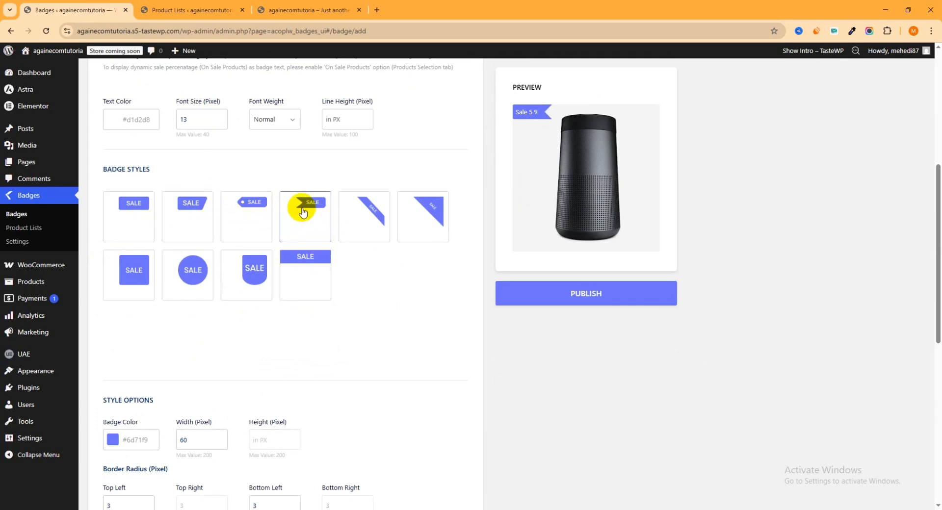
pyautogui.scroll(-3, 308, 217)
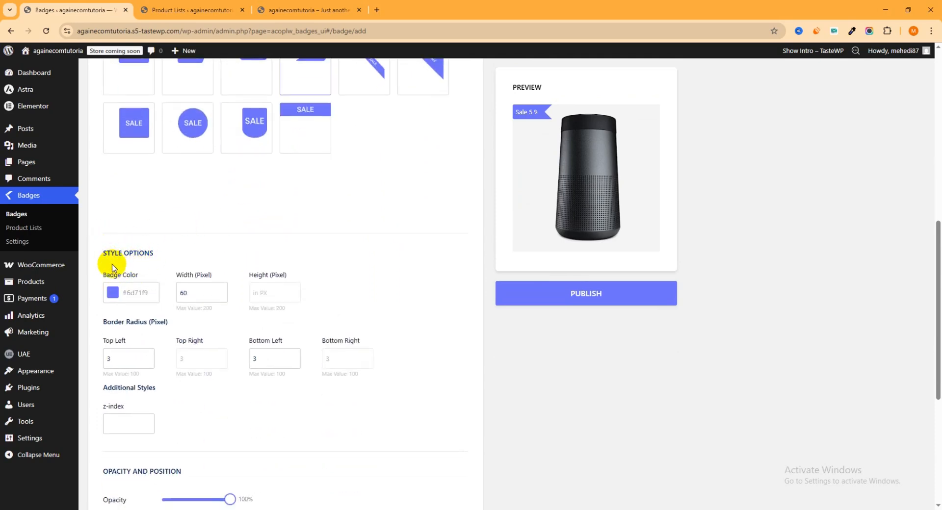
pyautogui.click(112, 292)
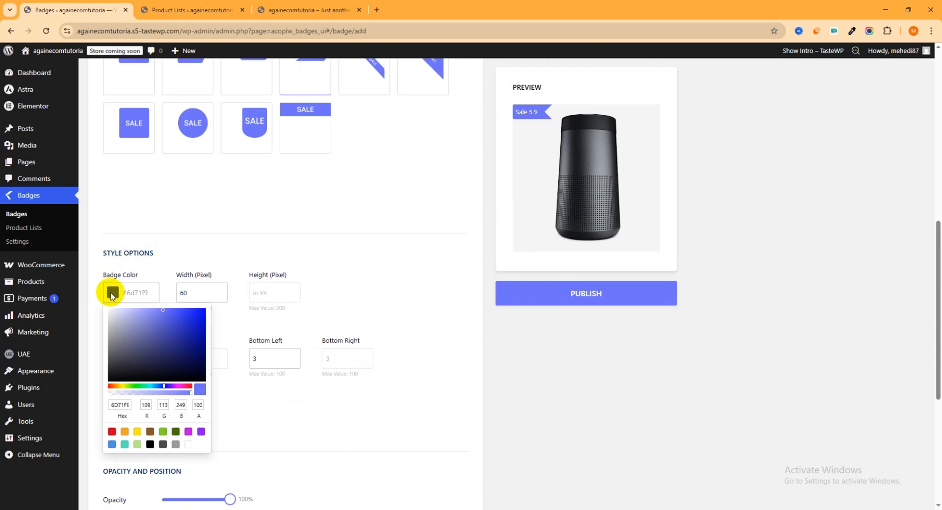
pyautogui.click(189, 323)
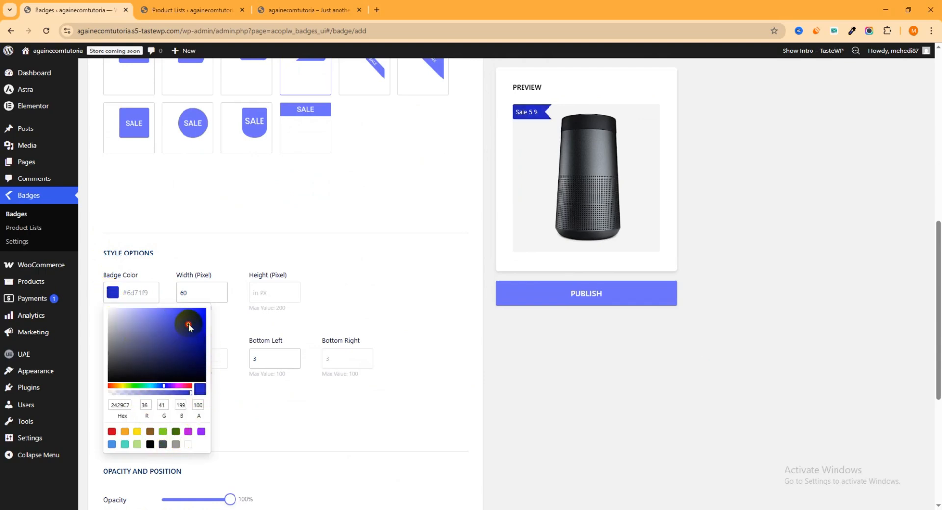
pyautogui.click(162, 360)
pyautogui.click(522, 421)
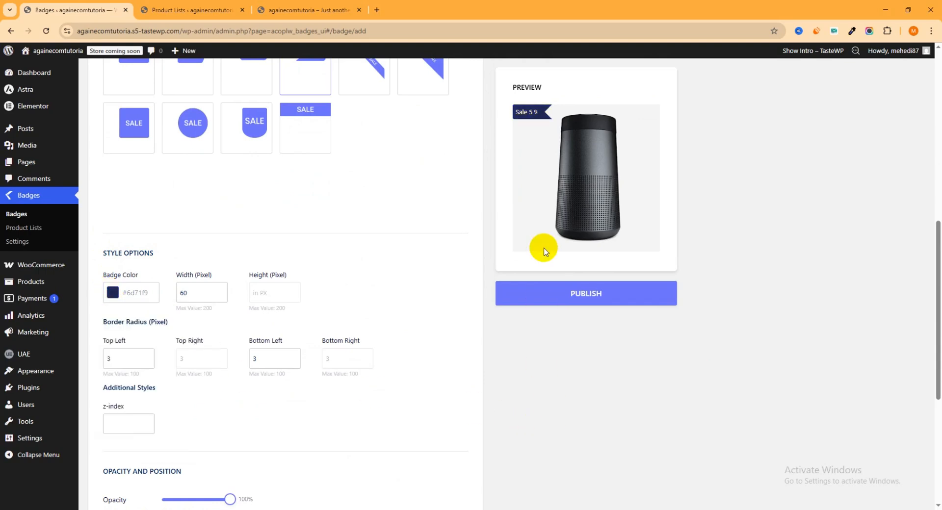
# - Review the badge's opacity and position options, and open its schedule settings
pyautogui.scroll(-2, 241, 289)
pyautogui.scroll(-4, 241, 288)
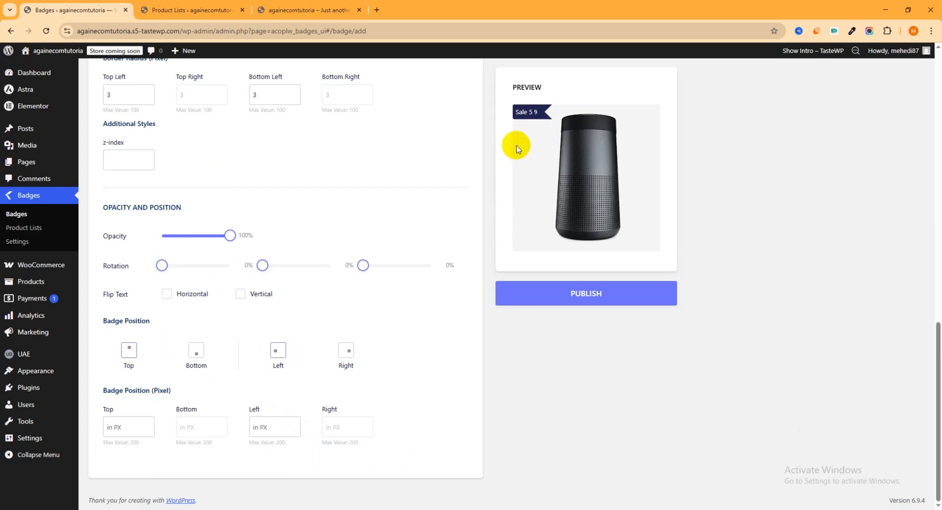
pyautogui.click(577, 296)
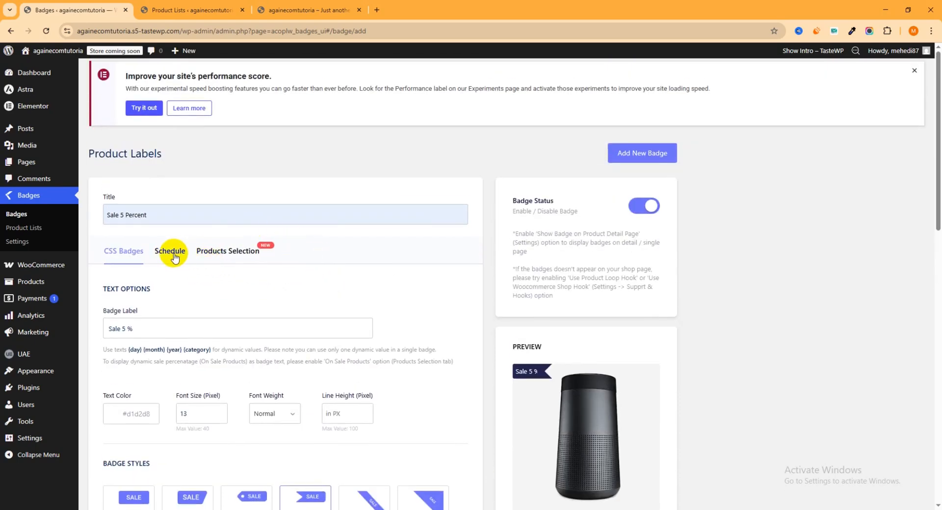
pyautogui.click(172, 252)
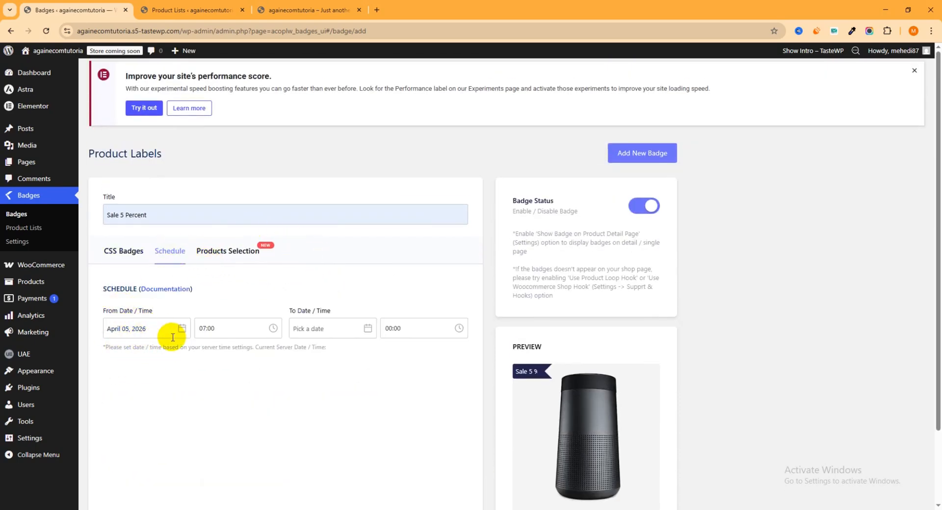
# - Set the badge schedule's start time to 00:00 and its end date to April 15, 2026
pyautogui.click(232, 329)
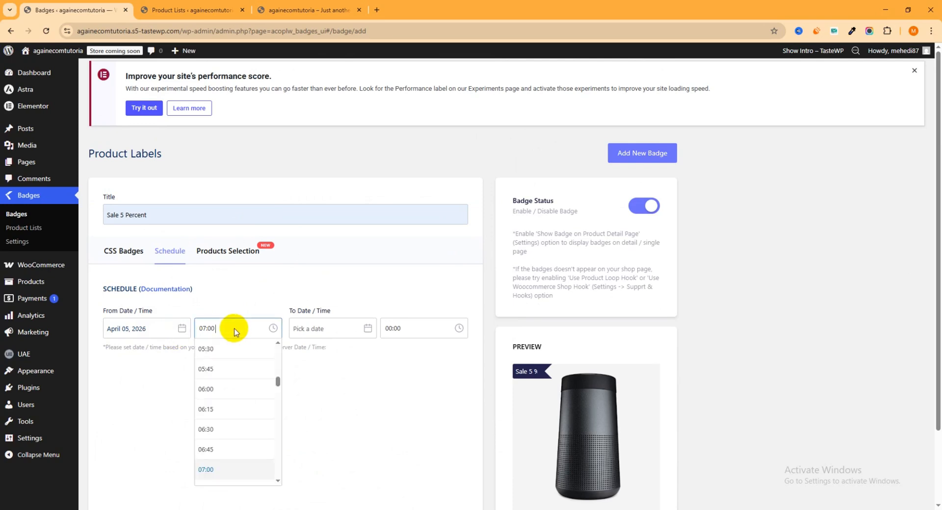
pyautogui.scroll(10, 221, 350)
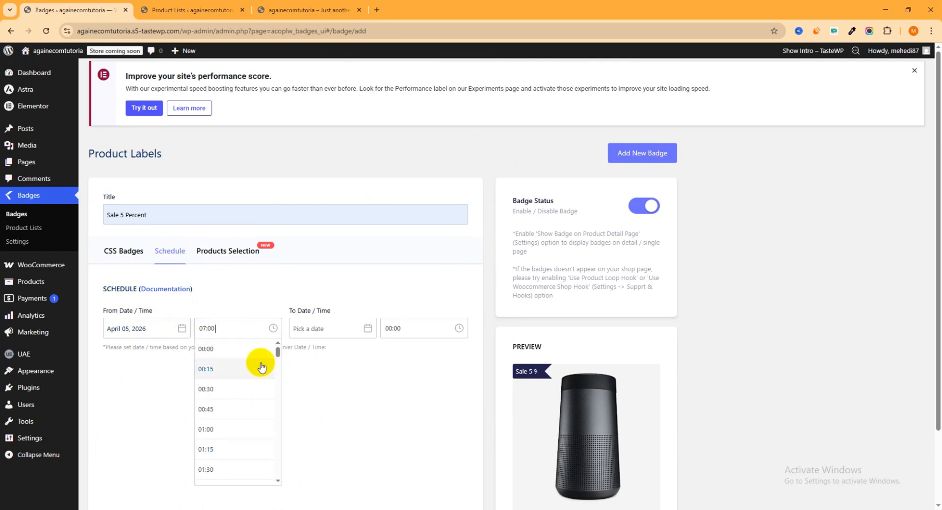
pyautogui.click(224, 348)
pyautogui.click(324, 330)
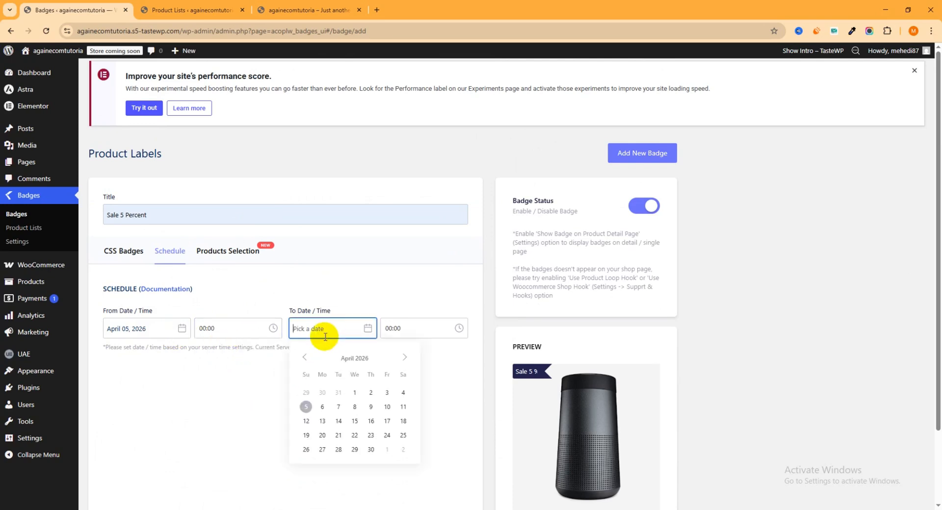
pyautogui.click(355, 420)
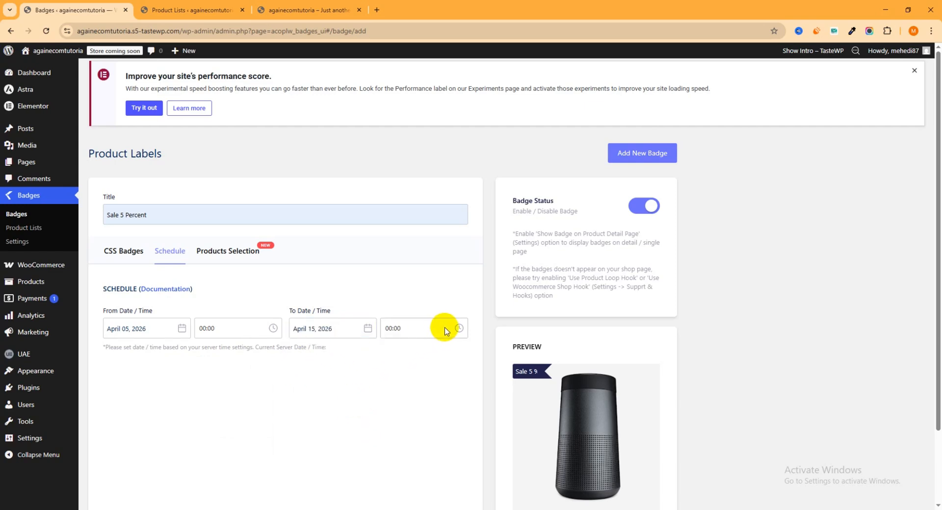
# - Assign the "5 percent Discount for women category" product list to the badge and publish it
pyautogui.click(228, 256)
pyautogui.click(270, 330)
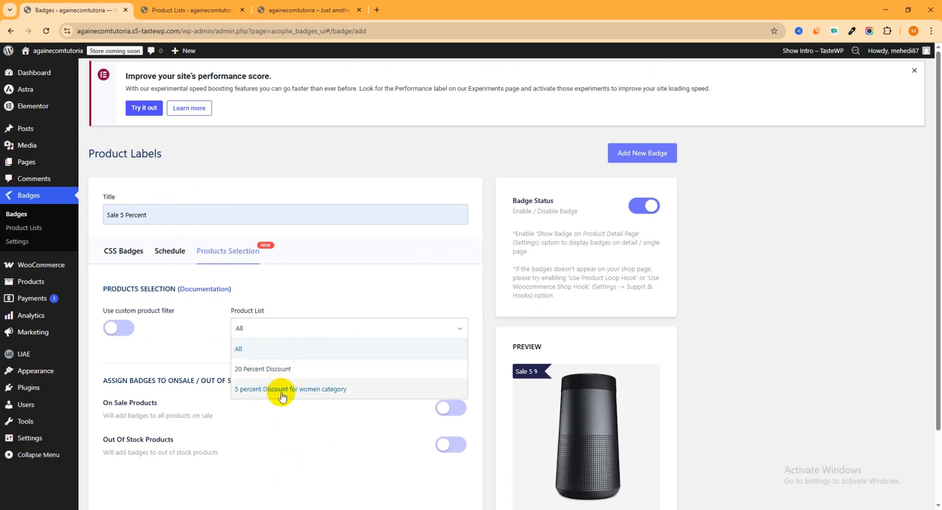
pyautogui.click(315, 395)
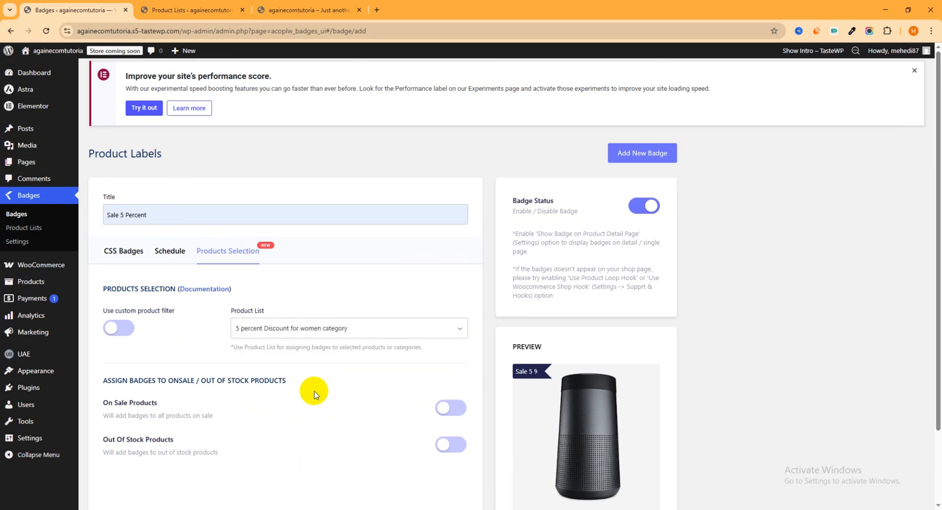
pyautogui.scroll(-2, 577, 257)
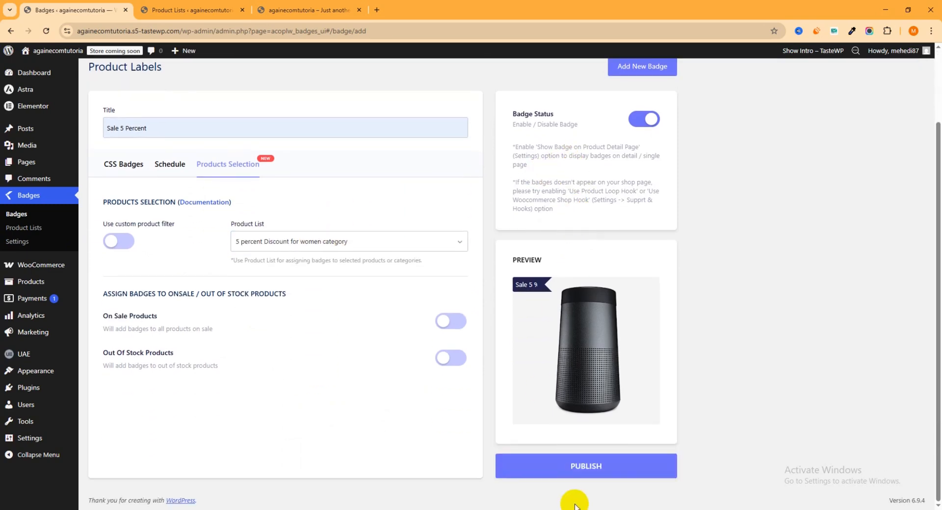
pyautogui.click(587, 466)
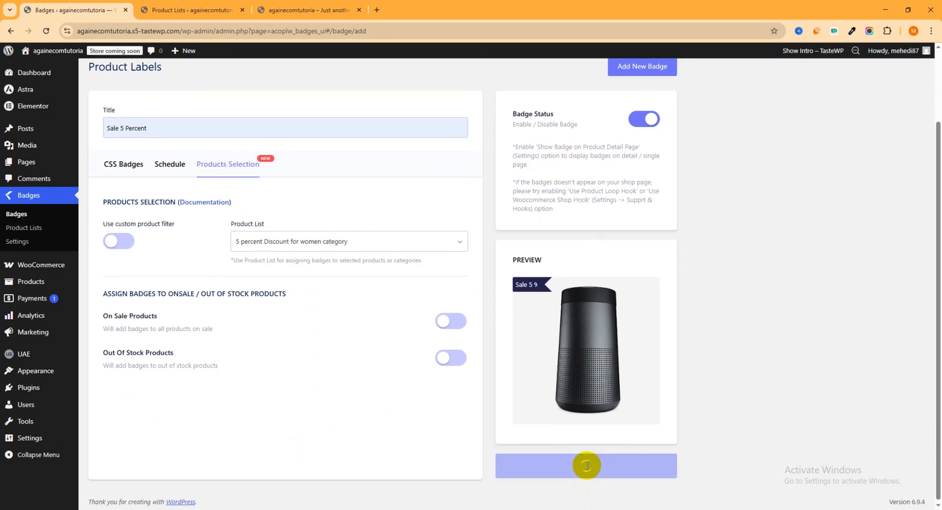
# - Open the Women category on the storefront and examine the badges on its products
pyautogui.click(295, 10)
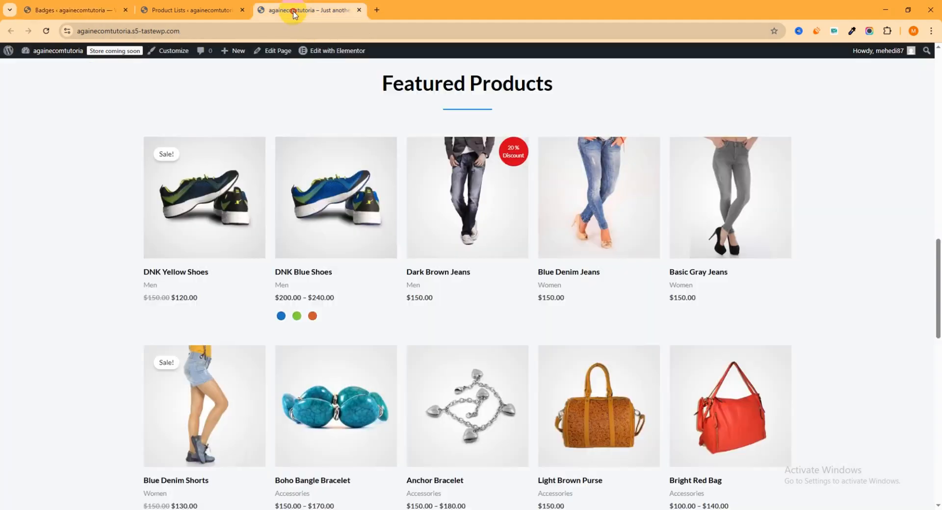
pyautogui.scroll(15, 339, 142)
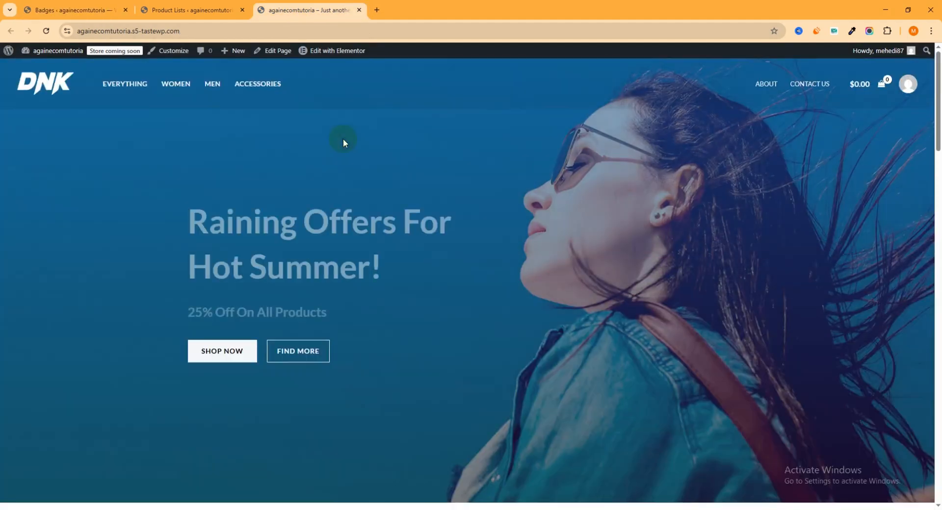
pyautogui.click(181, 88)
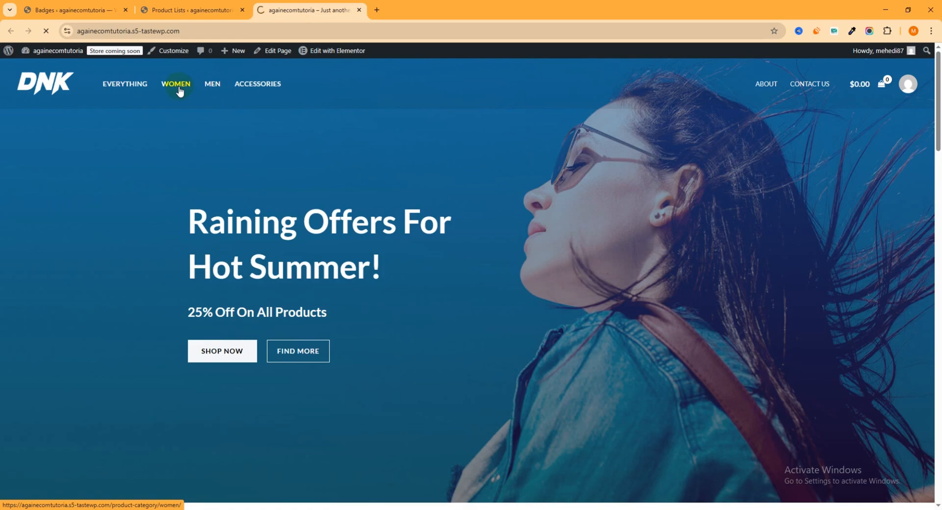
pyautogui.scroll(-5, 448, 157)
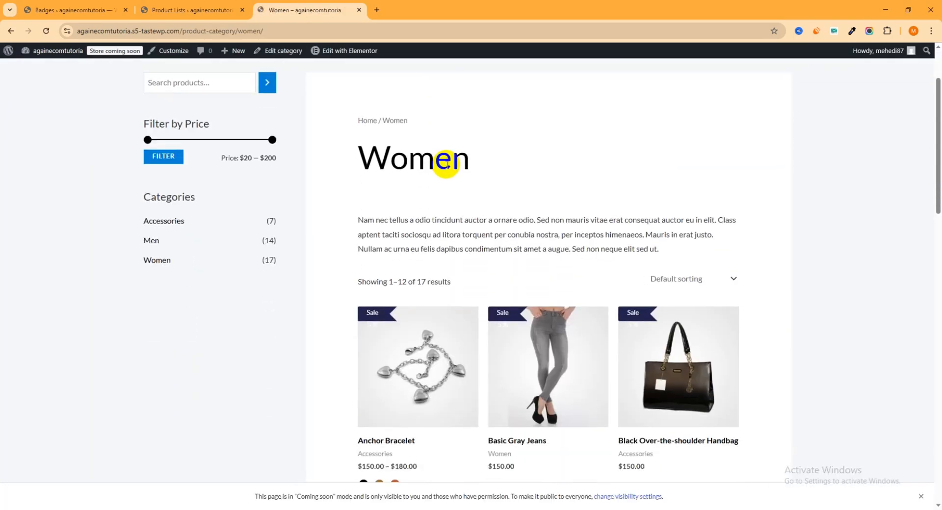
pyautogui.scroll(-10, 583, 279)
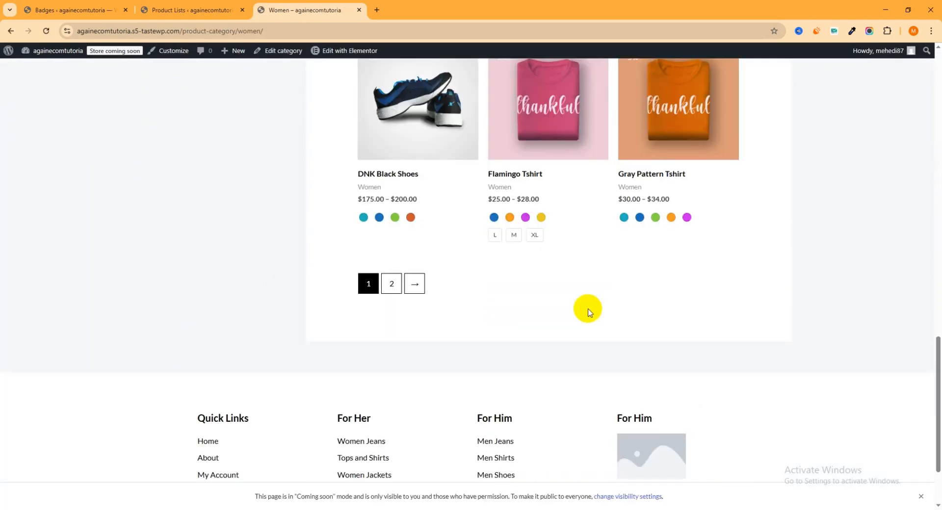
pyautogui.scroll(6, 589, 309)
pyautogui.scroll(9, 581, 294)
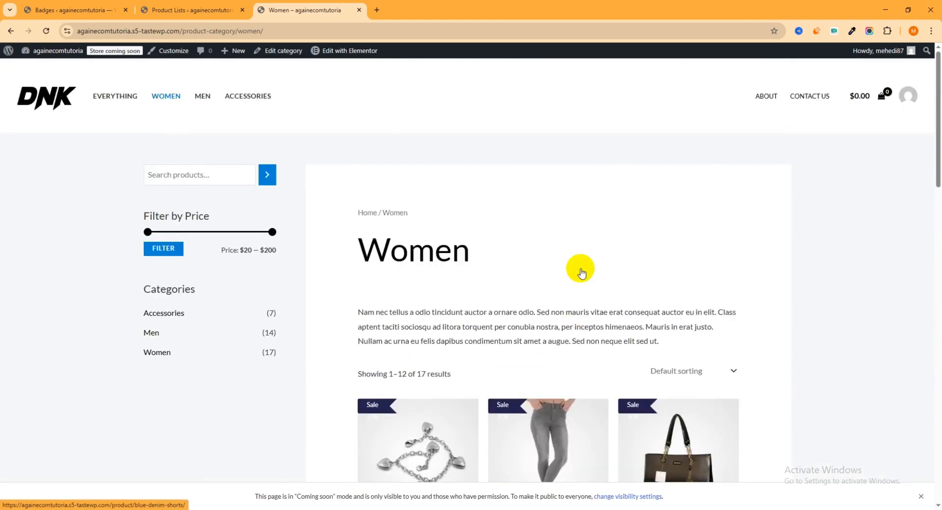
pyautogui.scroll(-5, 580, 270)
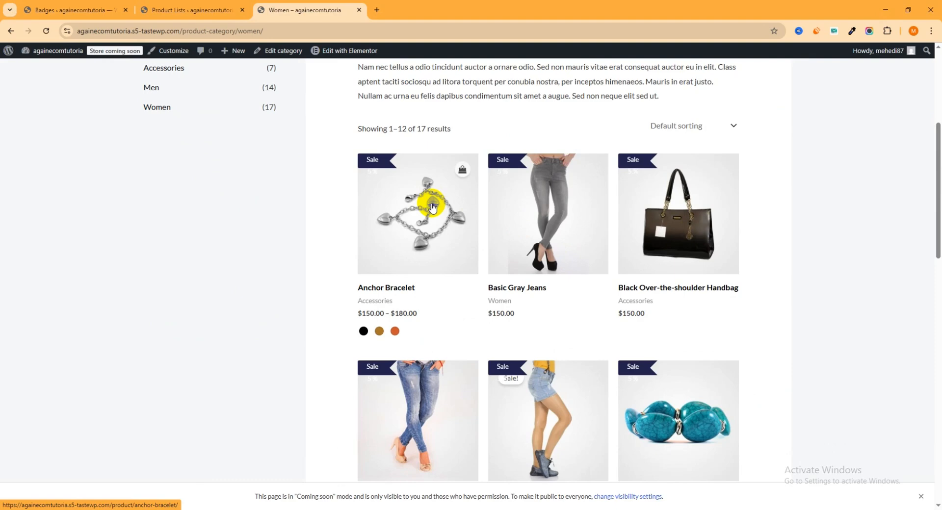
# - Change the "Sale 5 Percent" badge's product list to All and update the badge
pyautogui.click(180, 10)
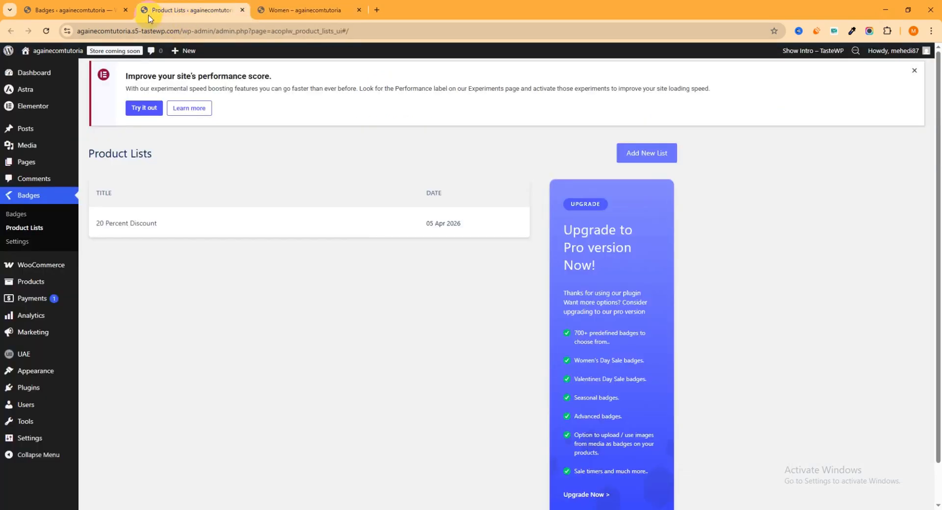
pyautogui.click(128, 14)
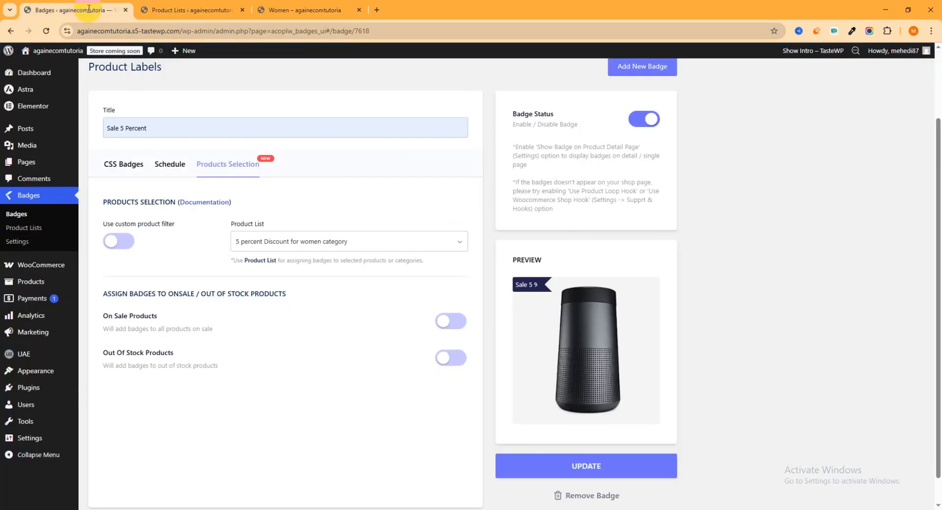
pyautogui.click(282, 245)
pyautogui.click(266, 262)
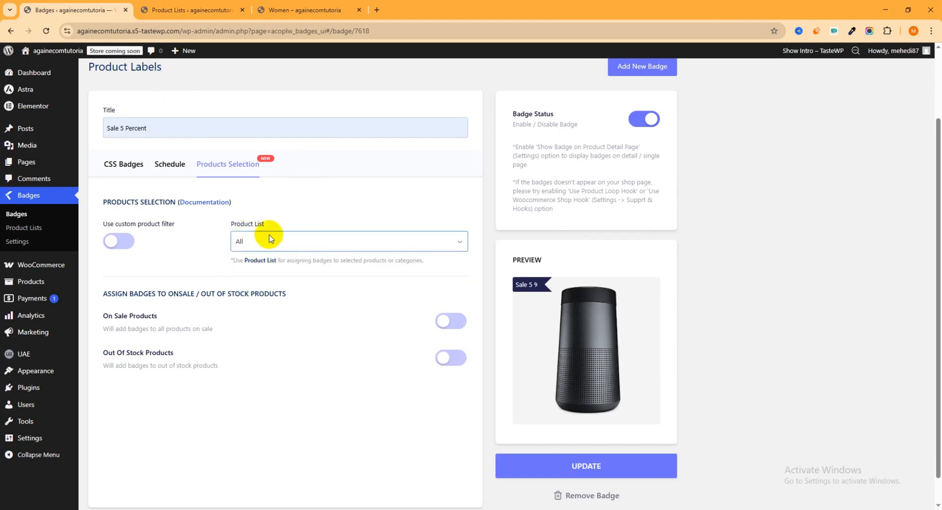
pyautogui.click(594, 467)
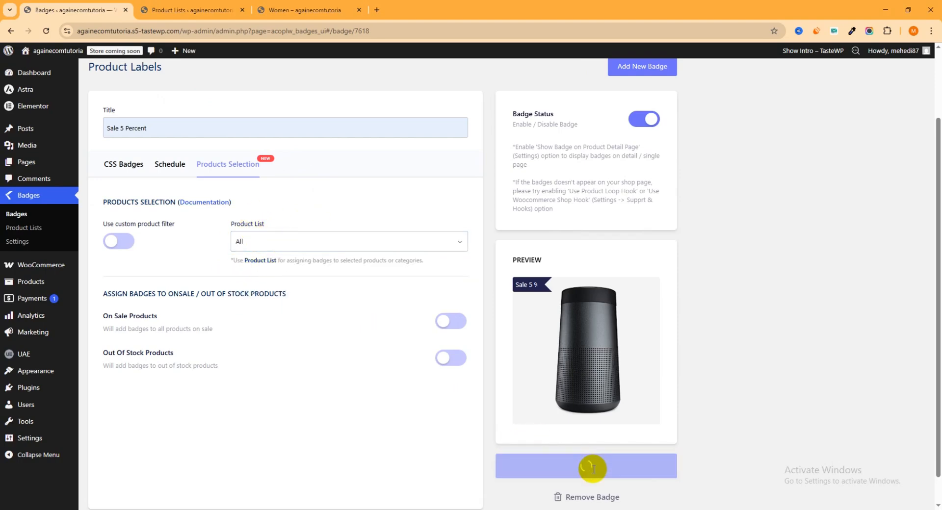
# - Open the storefront's /store page and examine the badges across all products
pyautogui.click(300, 10)
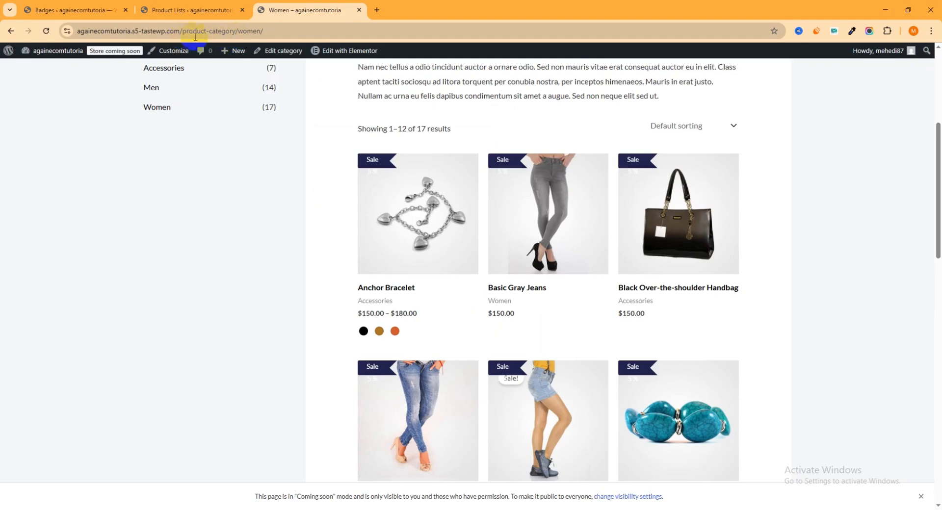
pyautogui.moveTo(187, 32); pyautogui.dragTo(741, 31)
pyautogui.write('s://')
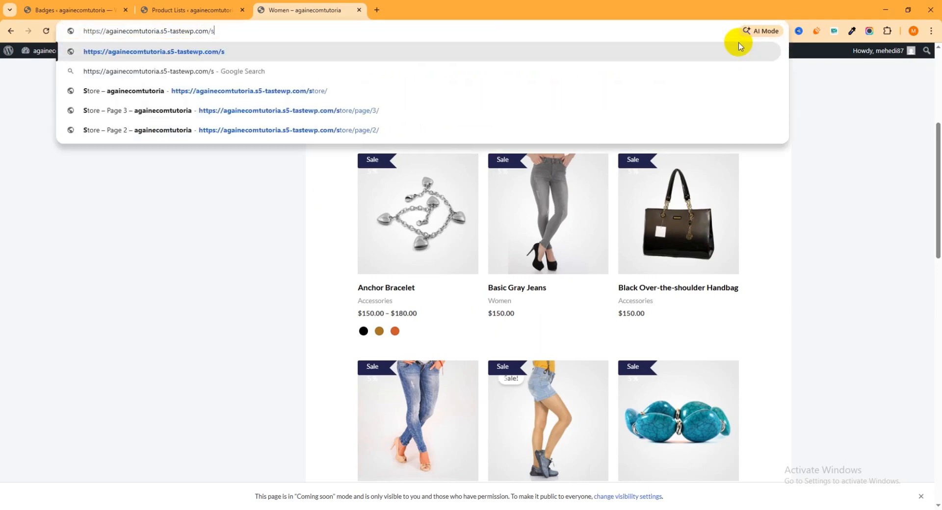
pyautogui.write('tore')
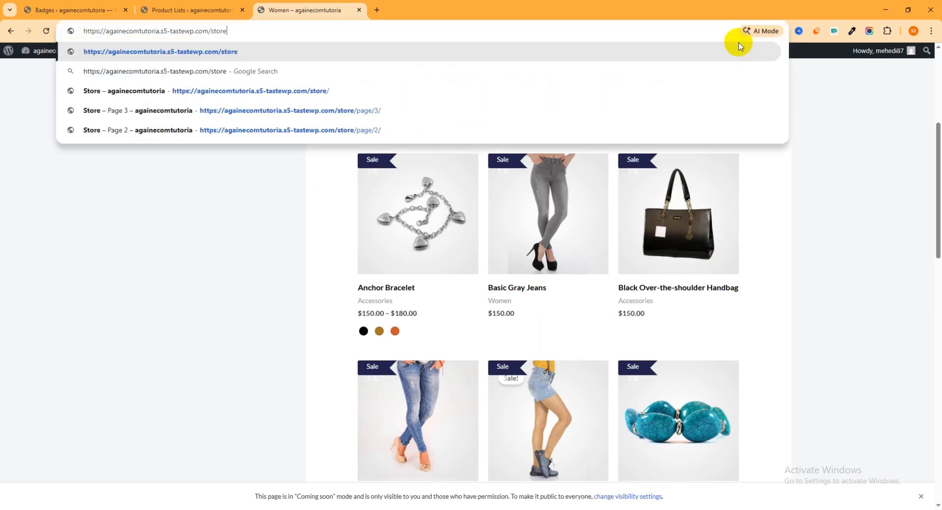
pyautogui.press('Return')
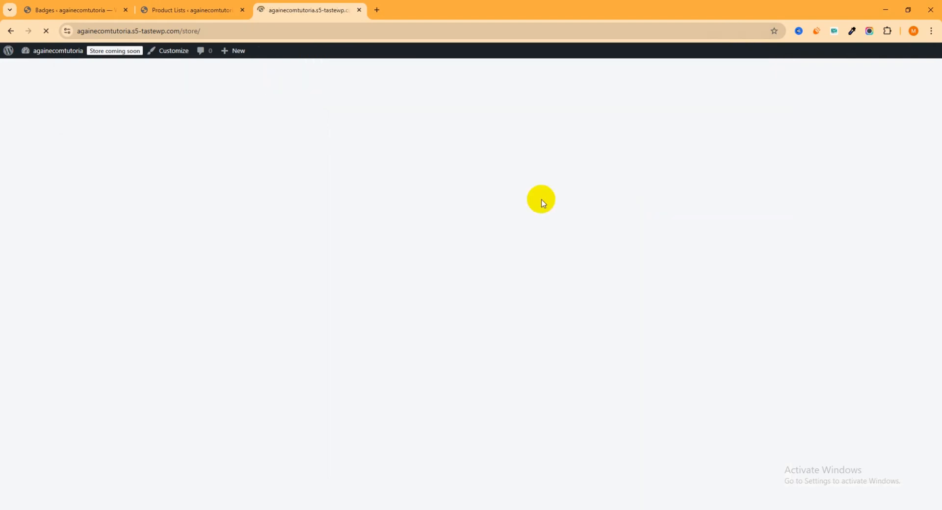
pyautogui.scroll(-2, 497, 152)
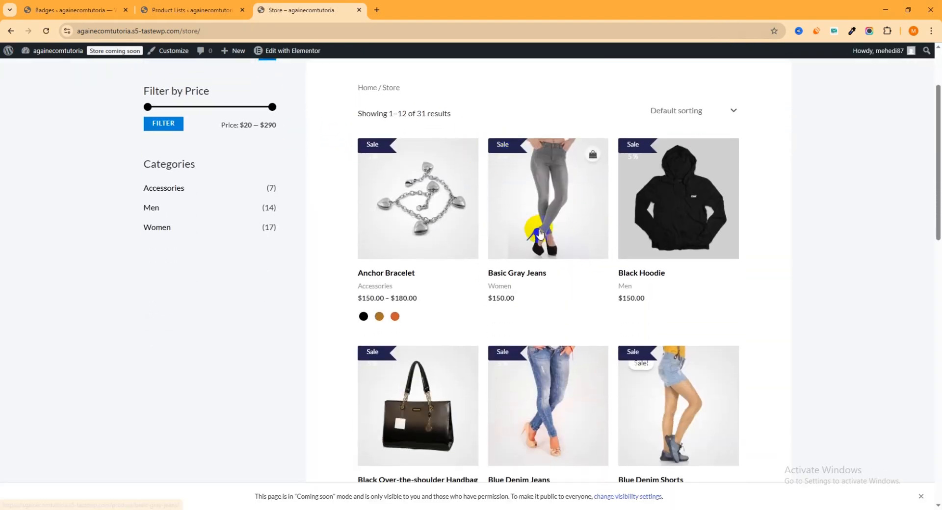
pyautogui.scroll(-6, 564, 209)
pyautogui.scroll(-4, 546, 210)
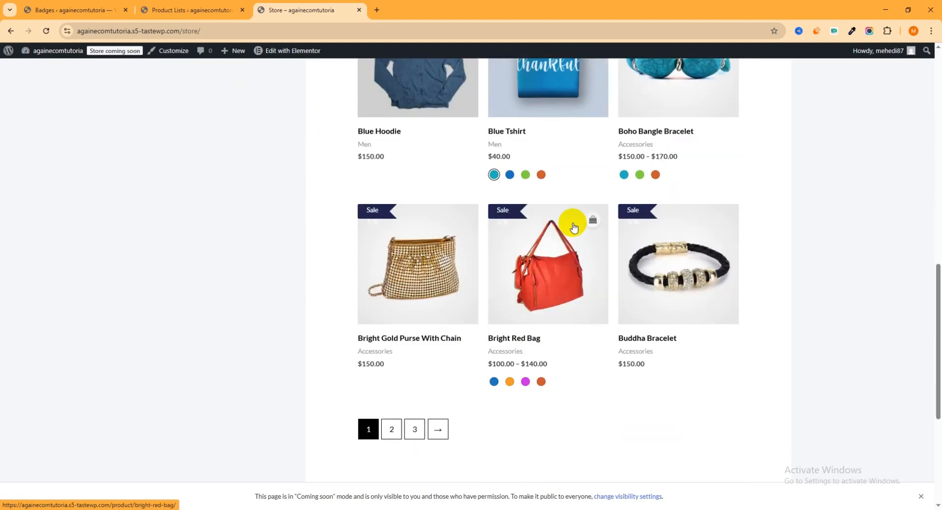
pyautogui.scroll(13, 552, 235)
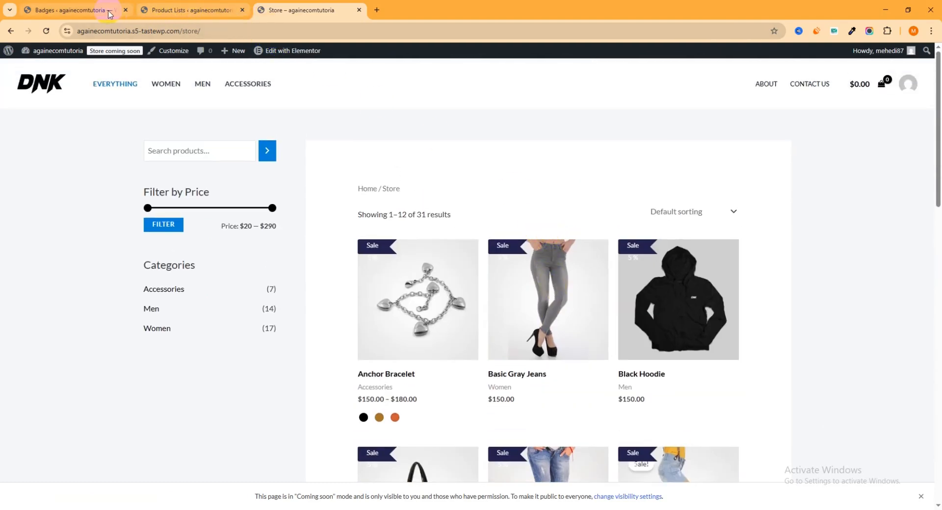
# - Set the "Sale 5 Percent" badge's product list to "5 percent Discount for women category" and update the badge
pyautogui.click(93, 12)
pyautogui.click(295, 240)
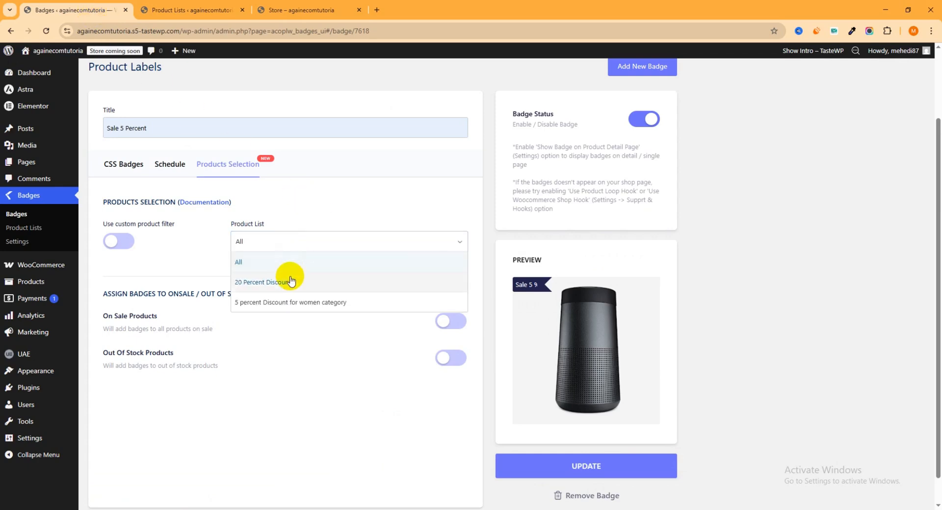
pyautogui.click(285, 308)
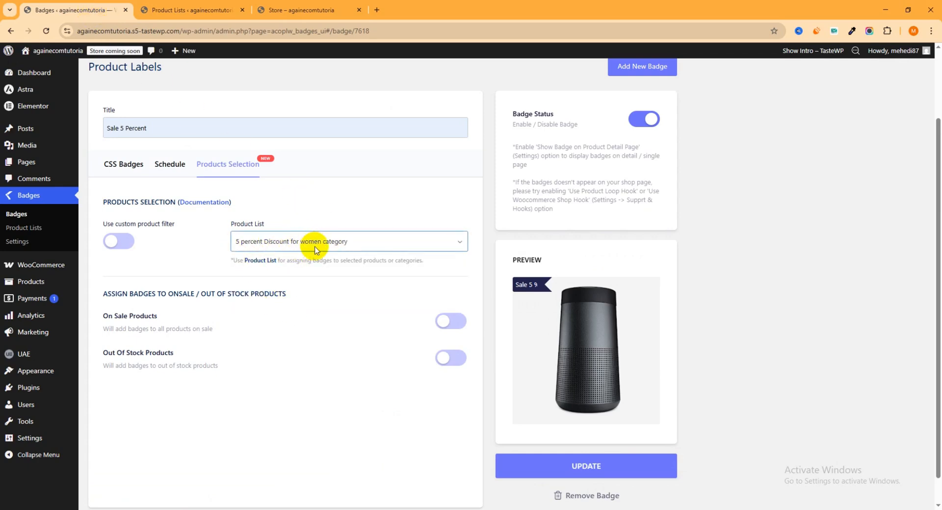
pyautogui.scroll(-1, 567, 424)
pyautogui.click(572, 445)
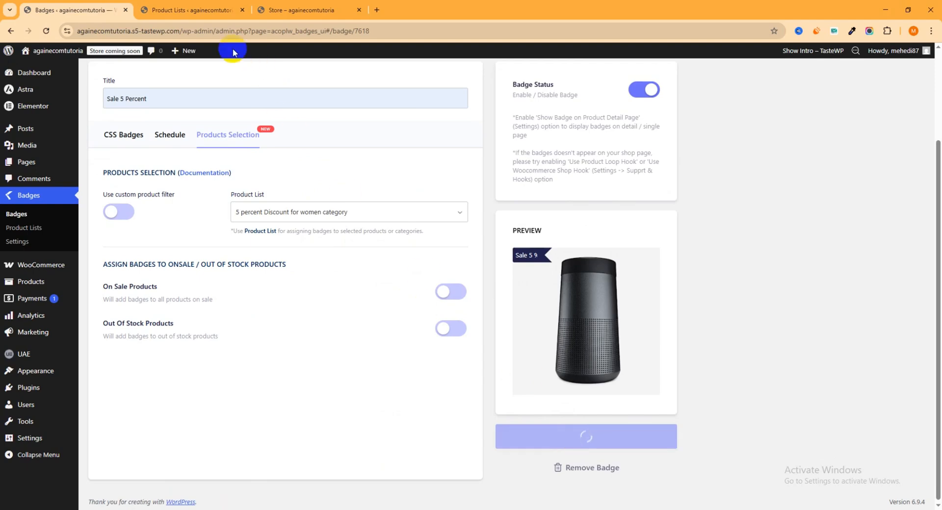
# - Reload the storefront's store page to check which products carry the sale badge
pyautogui.click(185, 10)
pyautogui.click(281, 11)
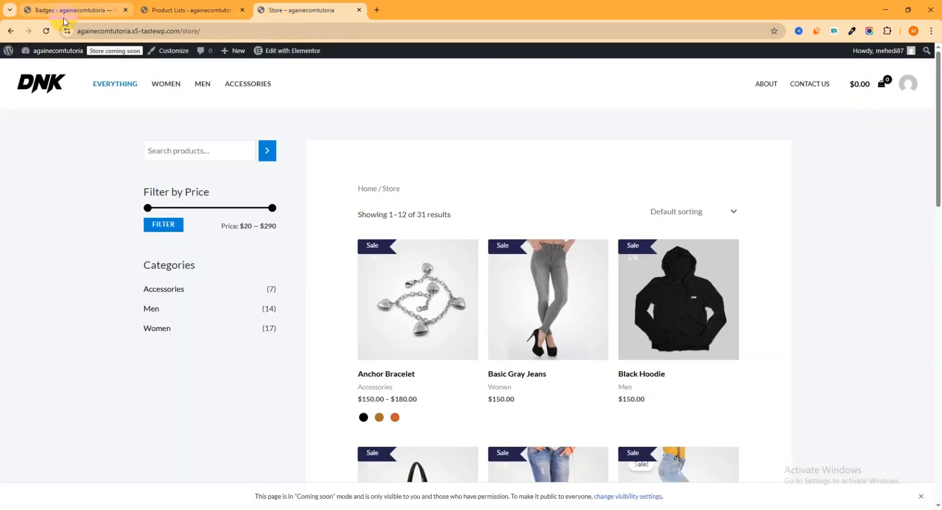
pyautogui.click(48, 31)
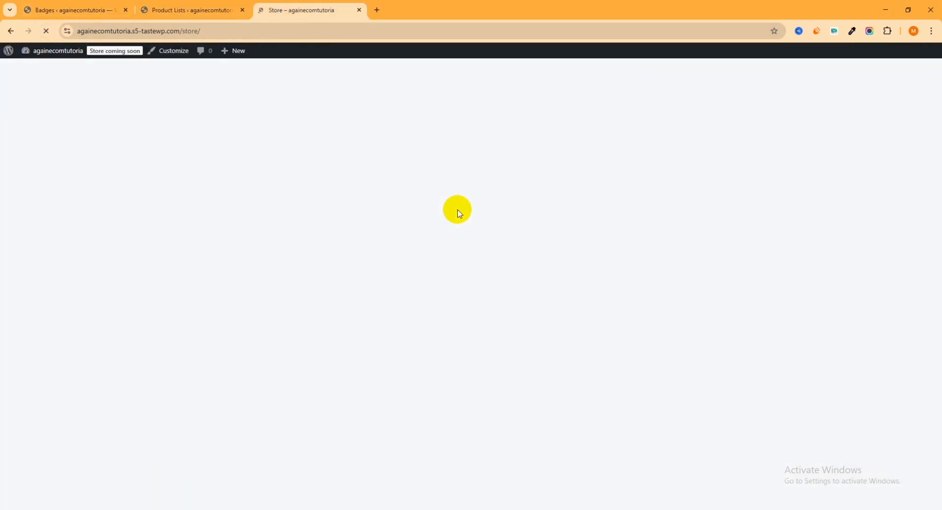